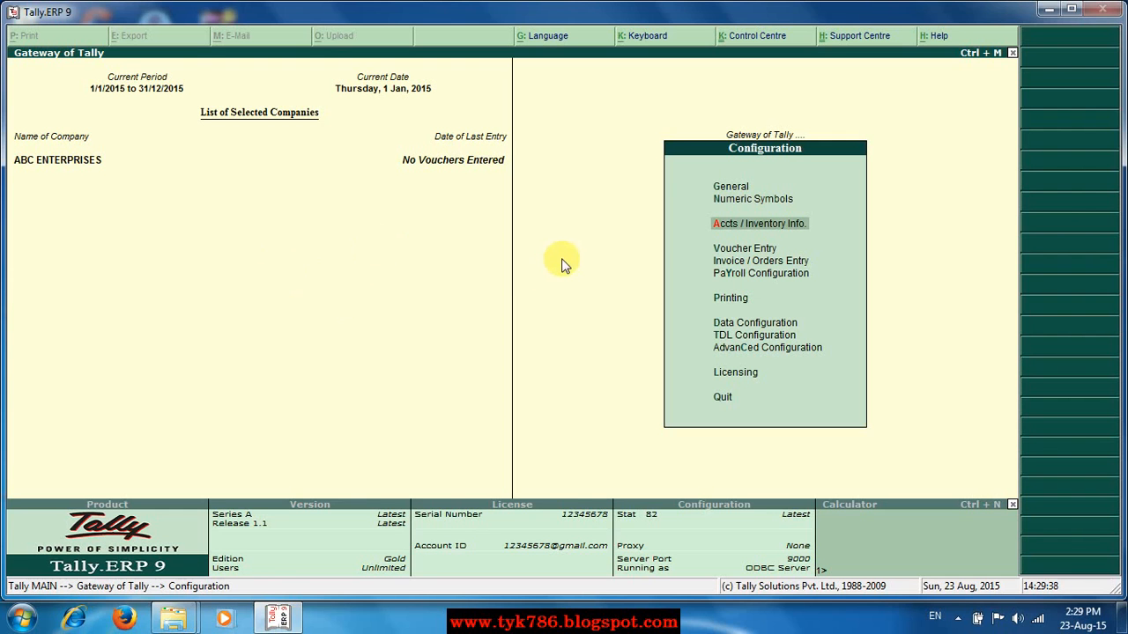
Leave the configuration menu and list the existing ledgers, Cash and Profit & Loss A/c, for alteration.
key(Escape)
key(Escape)
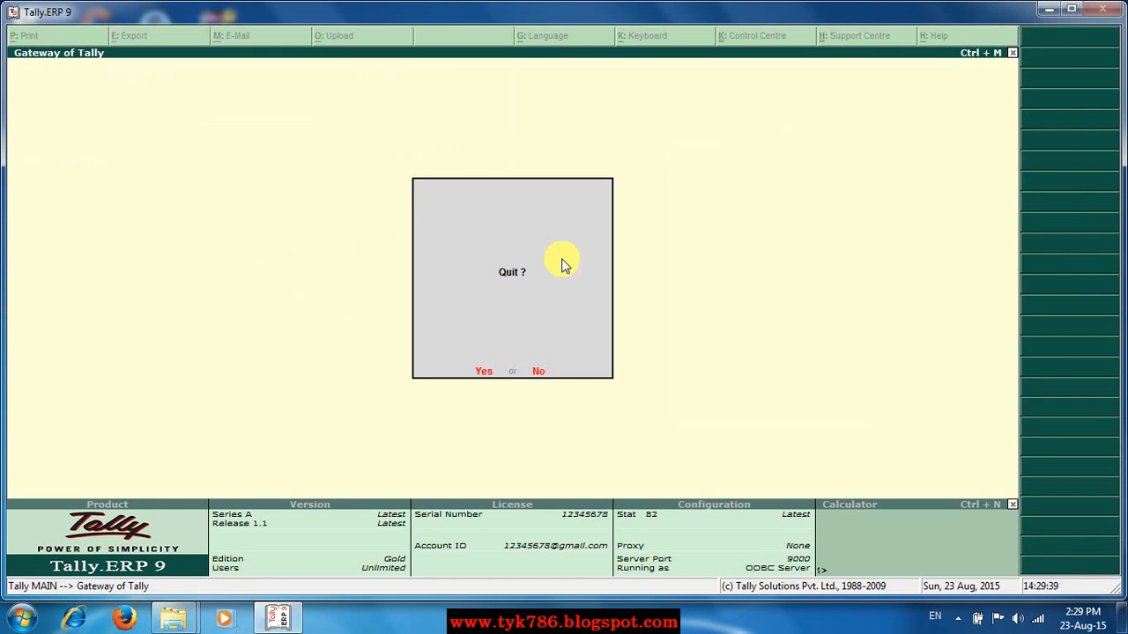
key(Escape)
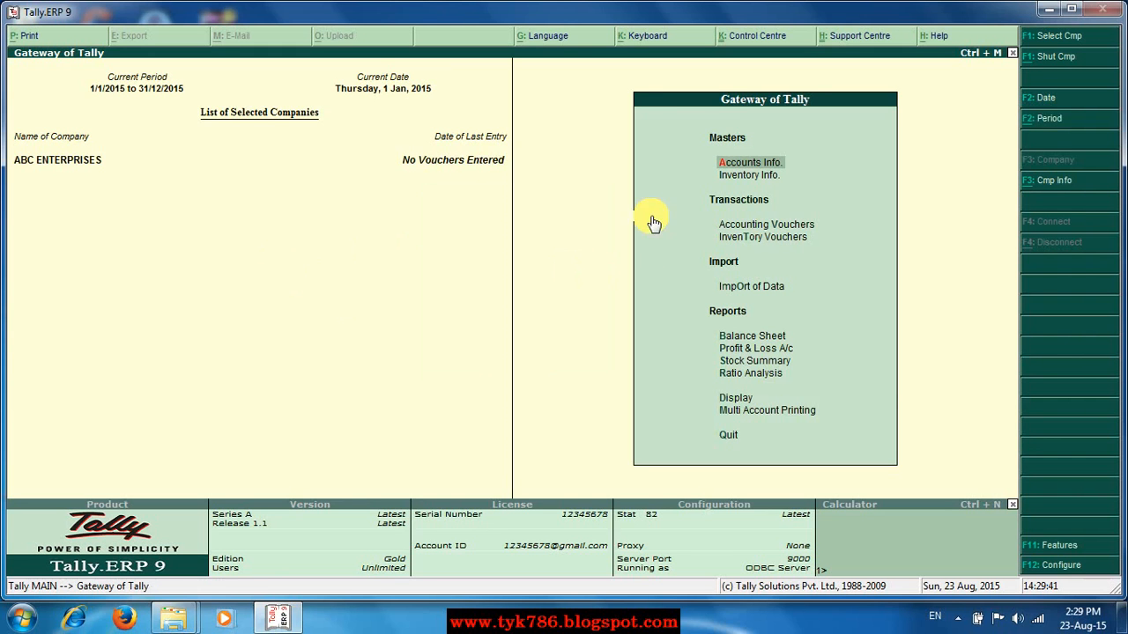
click(736, 167)
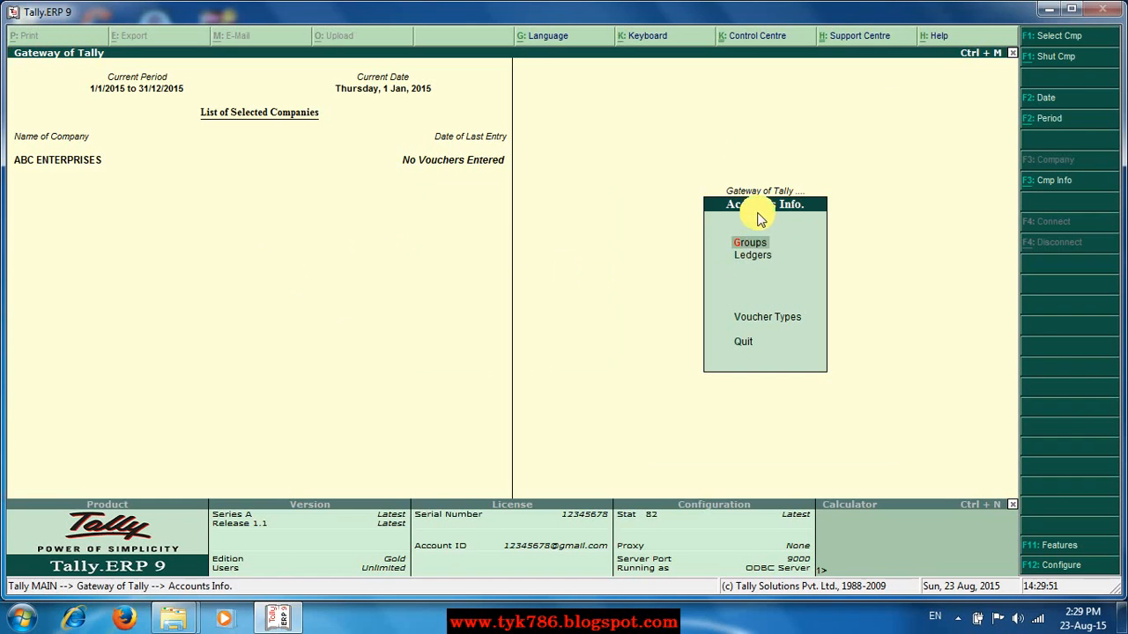
click(744, 256)
click(745, 257)
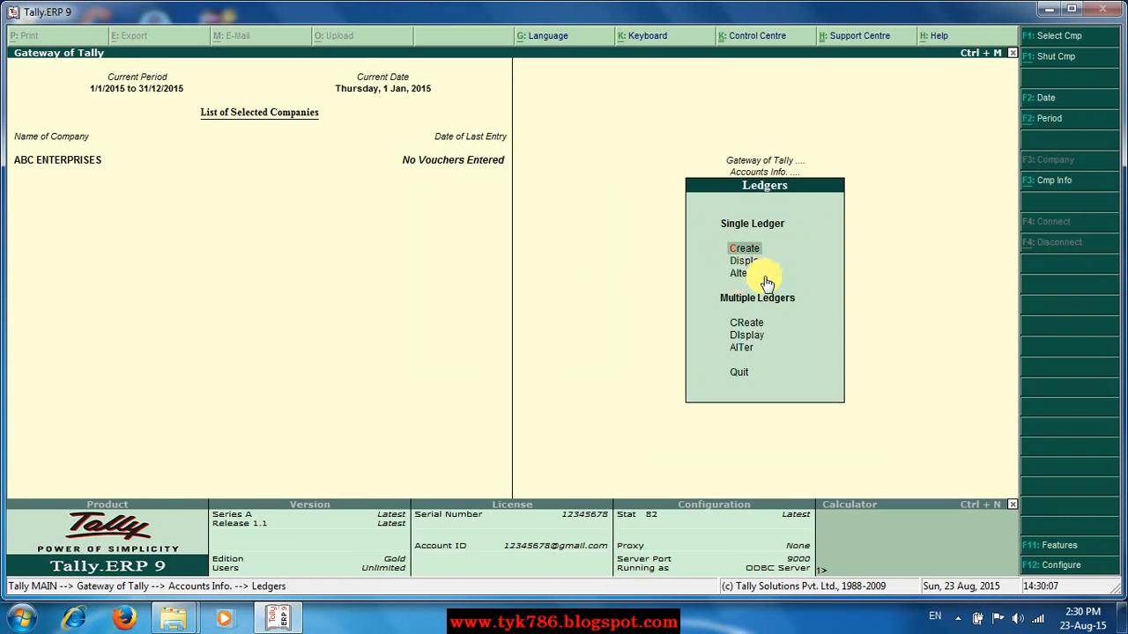
click(738, 275)
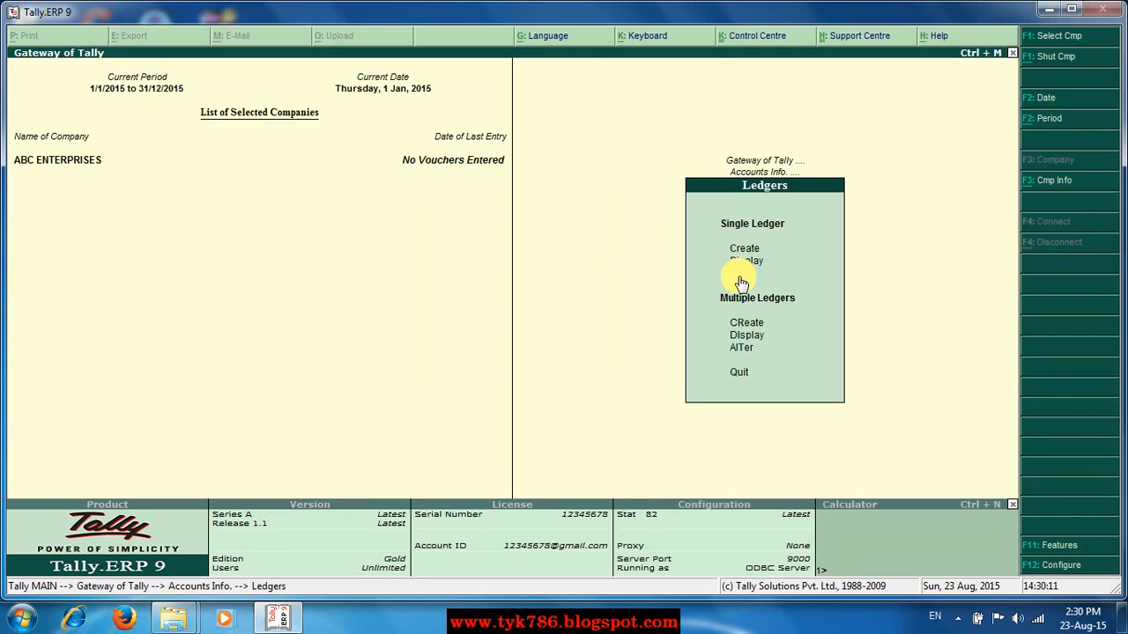
click(740, 279)
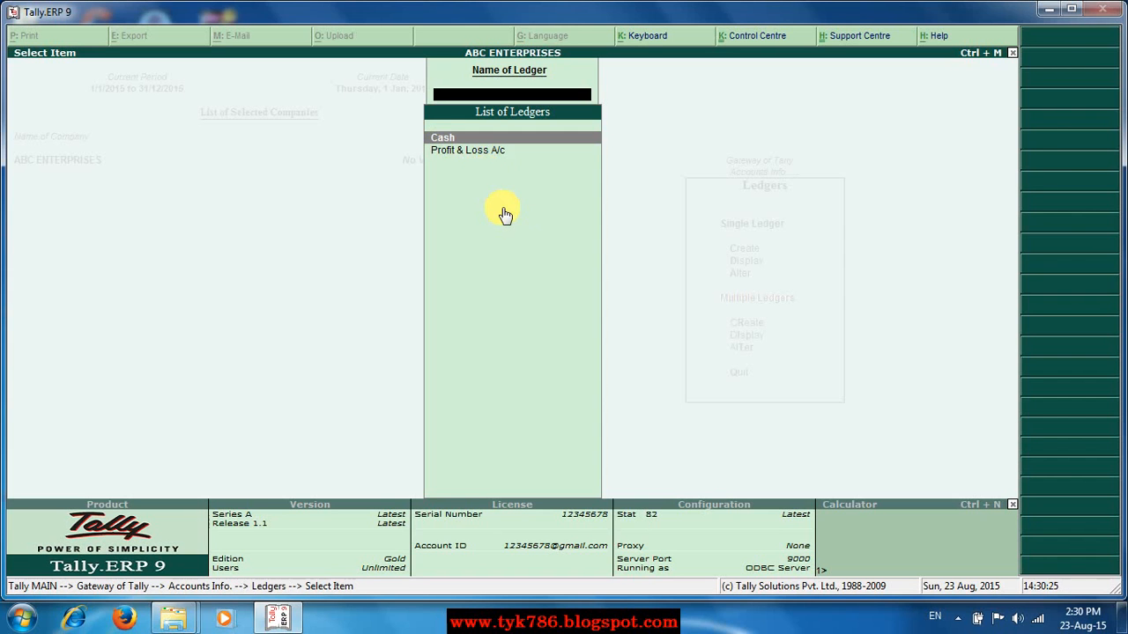
Close the ledger list and start a new single ledger for ABC ENTERPRISES.
key(Escape)
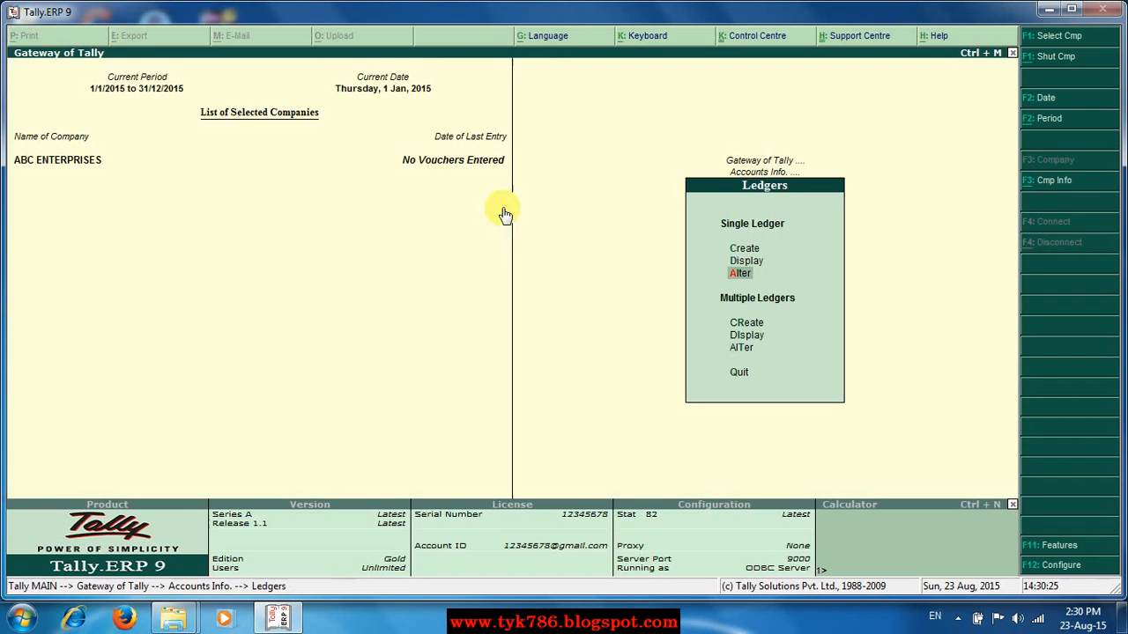
click(745, 254)
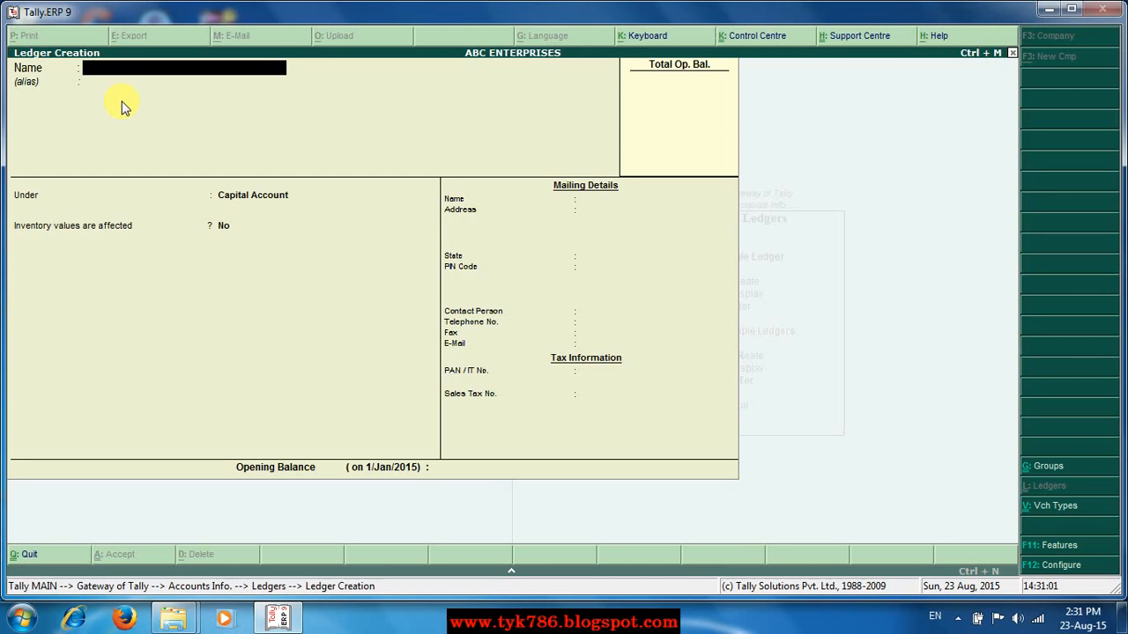
Name the ledger 'Qqq Computers' and leave the alias blank.
text(Qqq Computers)
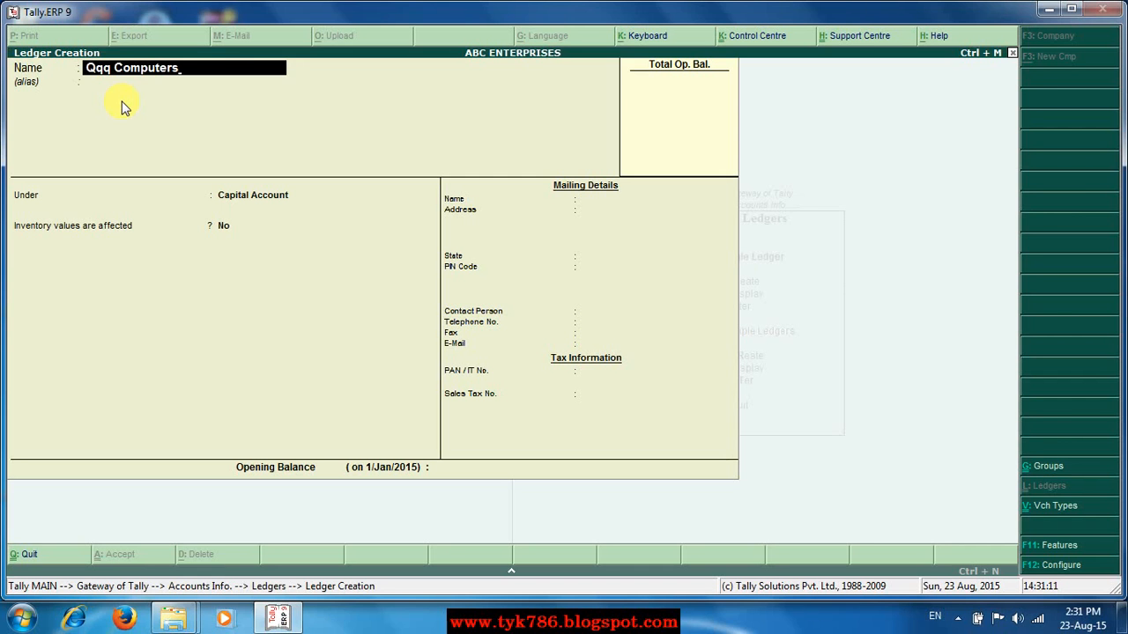
key(Return)
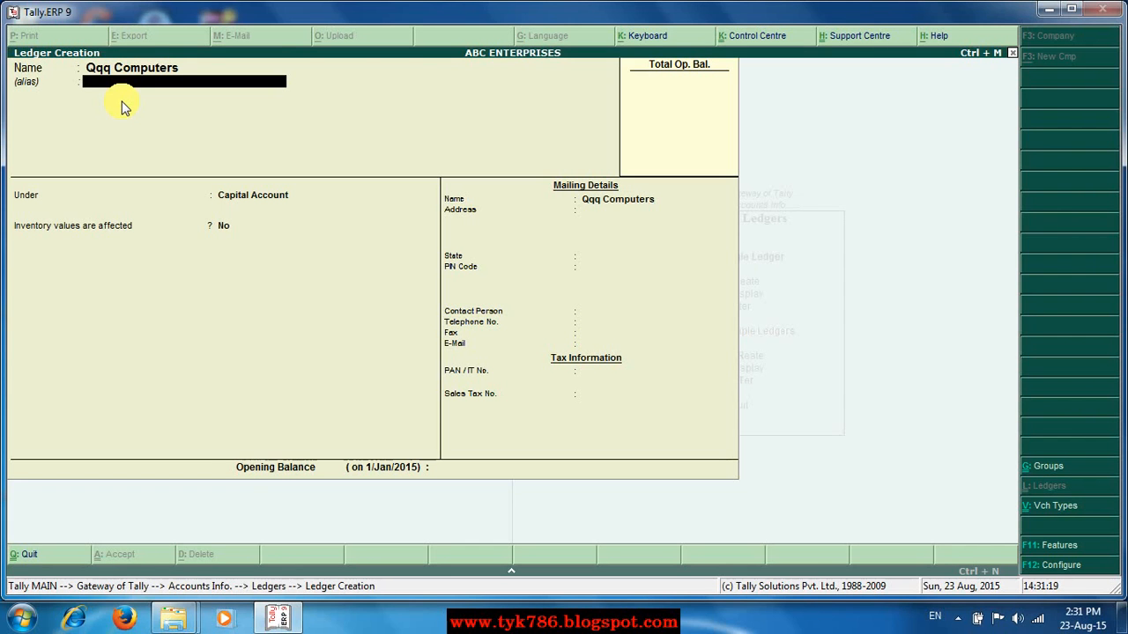
key(Return)
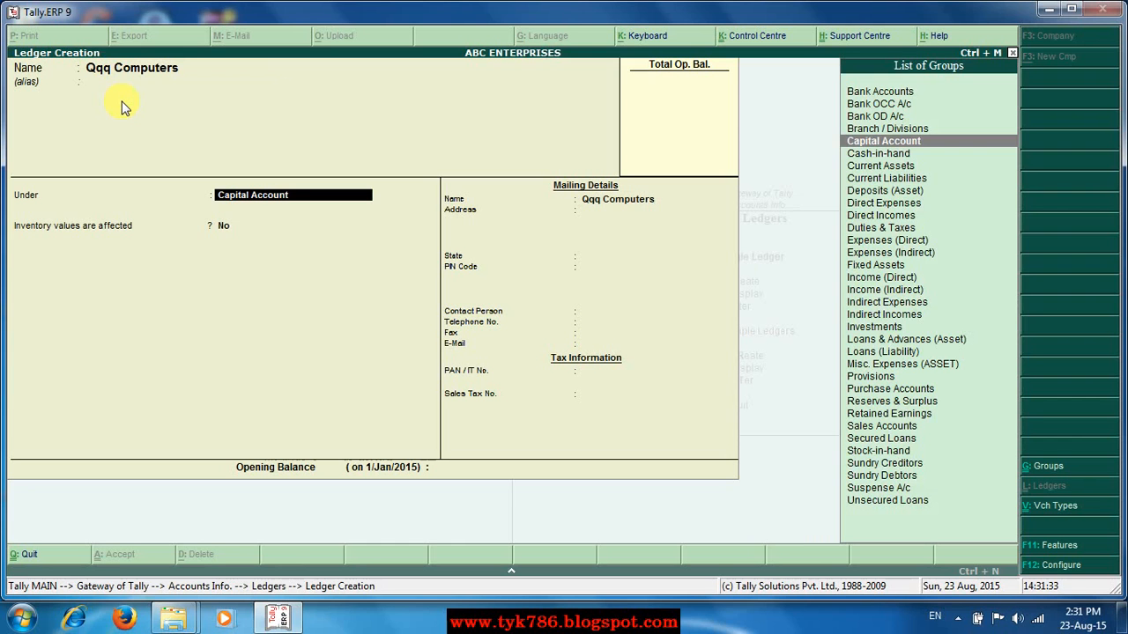
Place Qqq Computers under the Sundry Creditors group.
text(S)
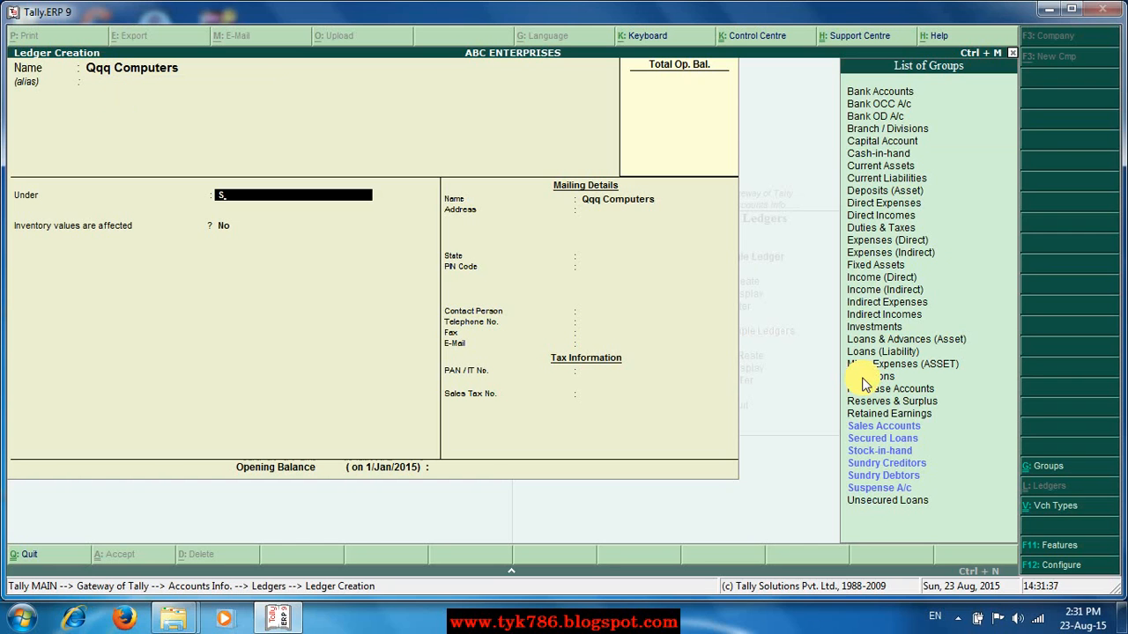
click(921, 467)
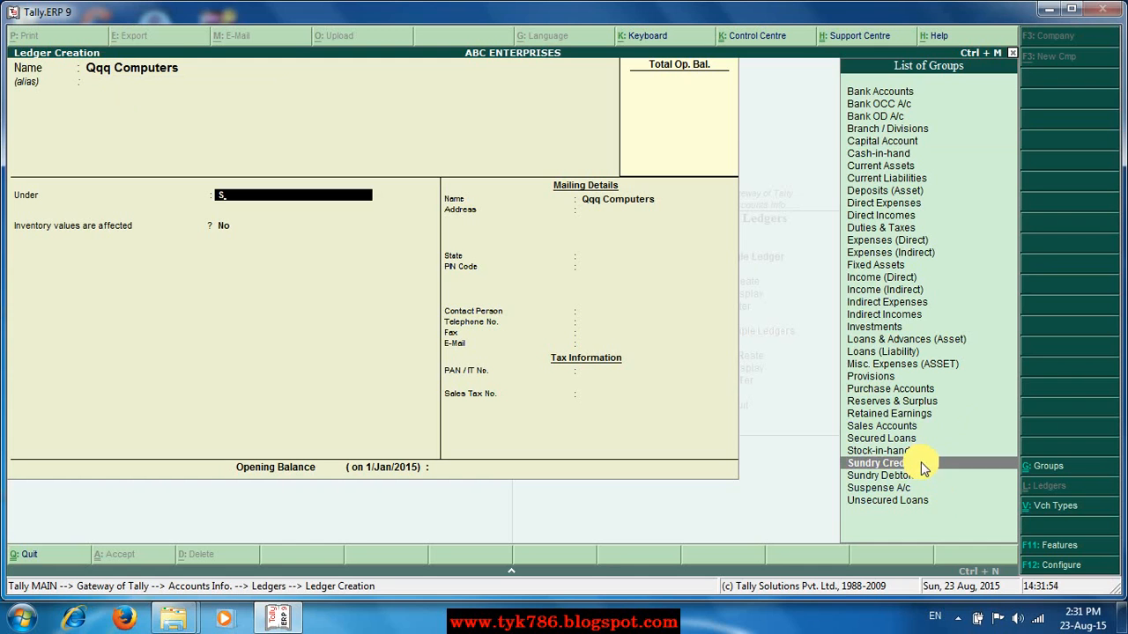
click(922, 469)
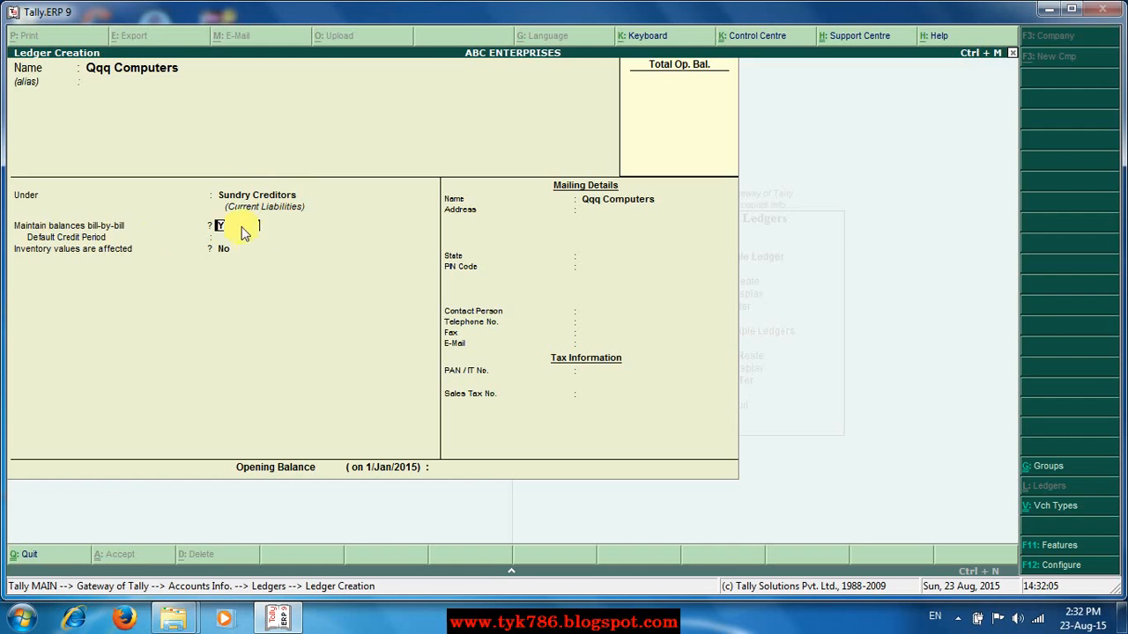
Keep bill-by-bill Yes and the mailing name, then enter the first address line.
key(Return)
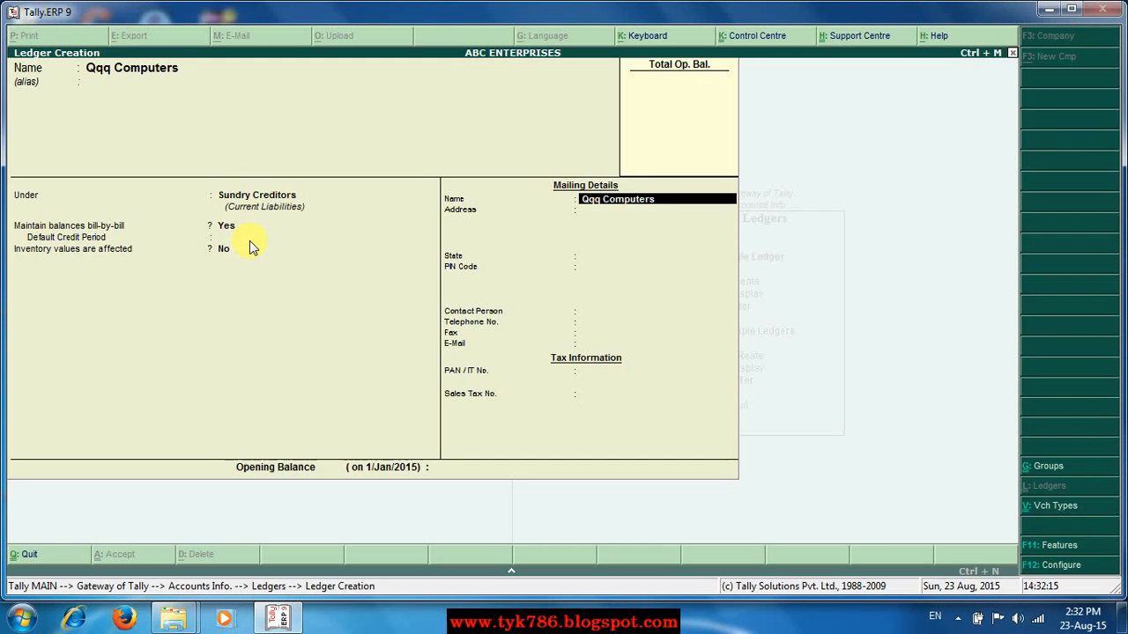
key(Return)
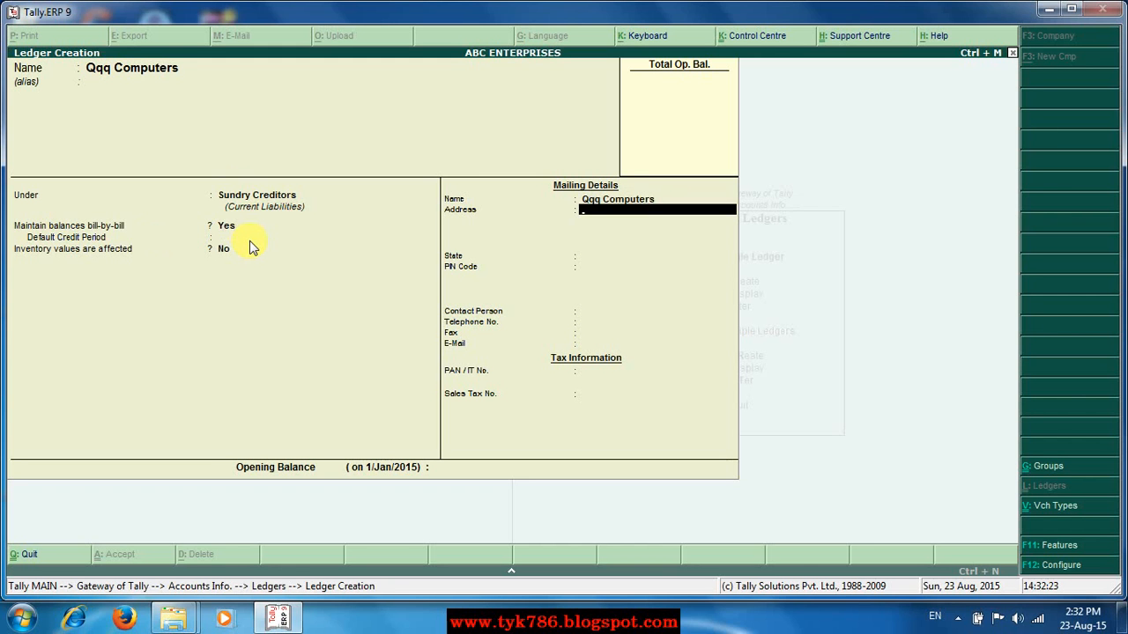
text(NASIK MUNBAI)
key(Return)
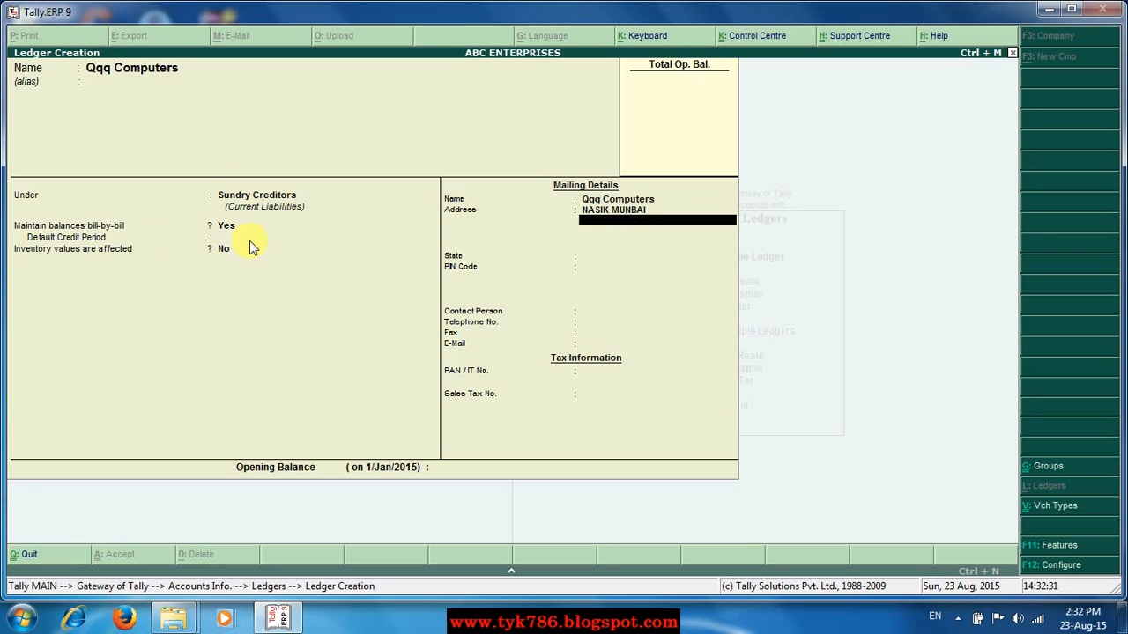
key(Return)
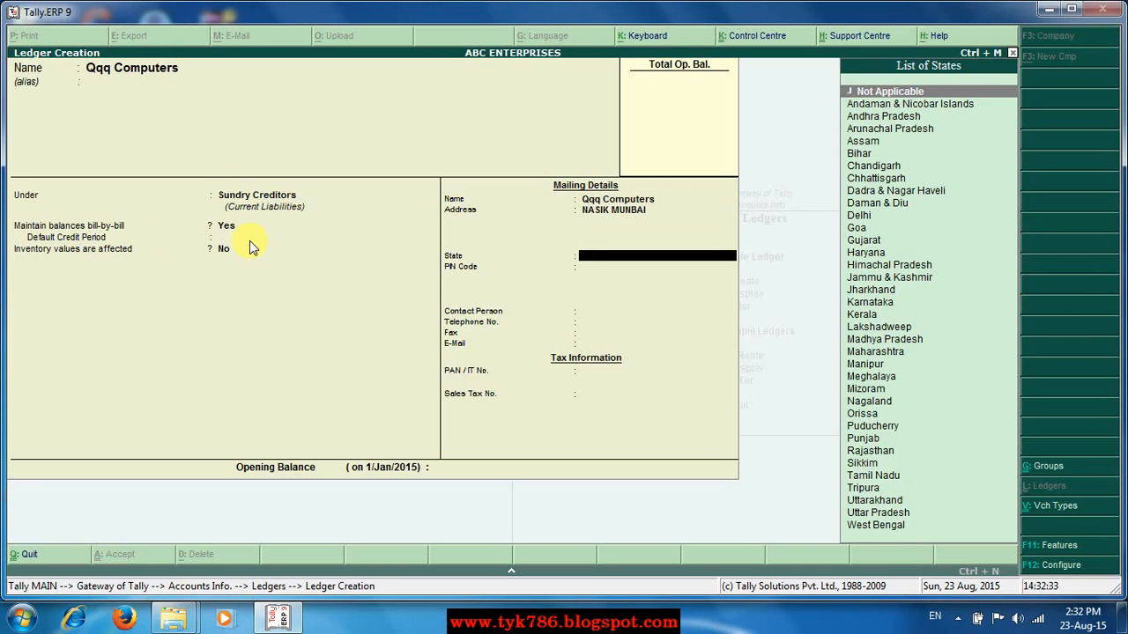
Set the state to Maharashtra and fill in the PIN code and contact person.
text(M)
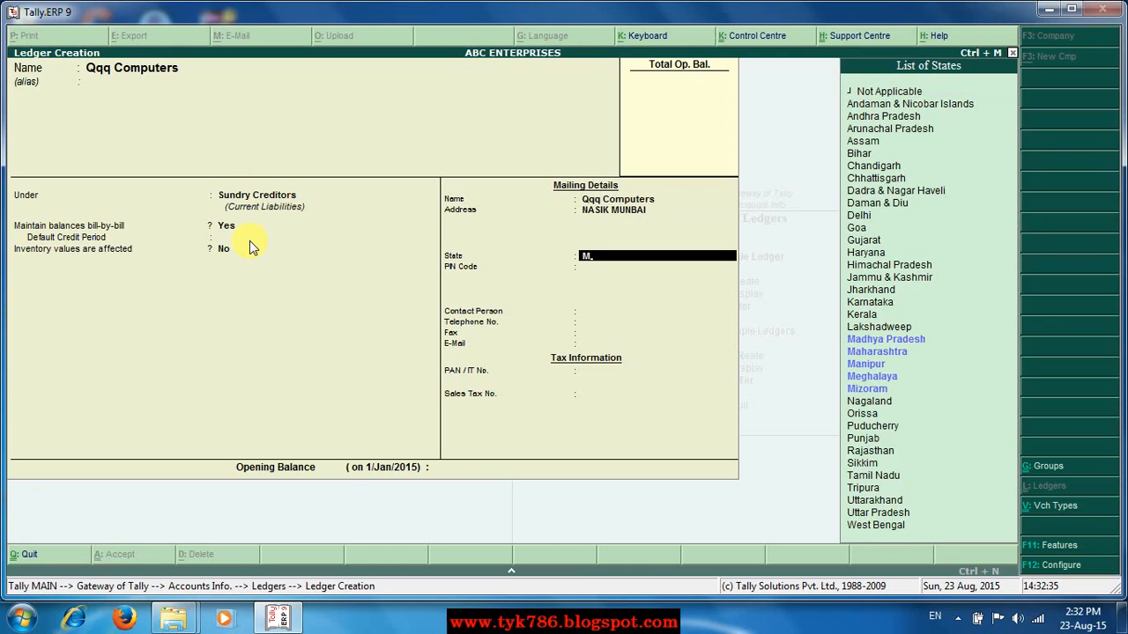
key(Down)
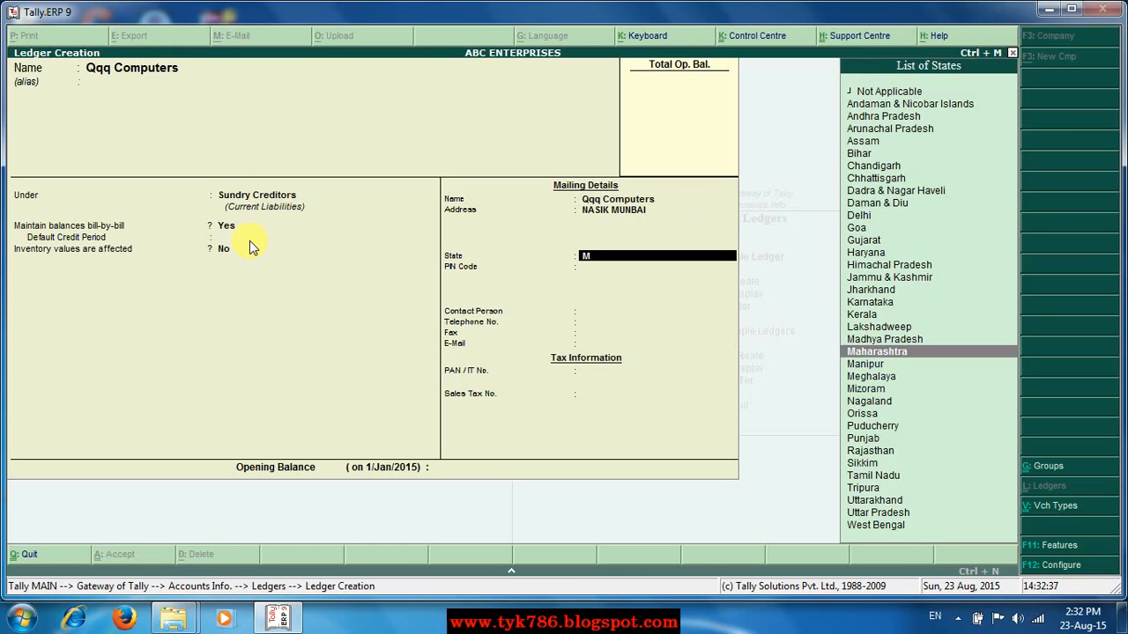
key(Return)
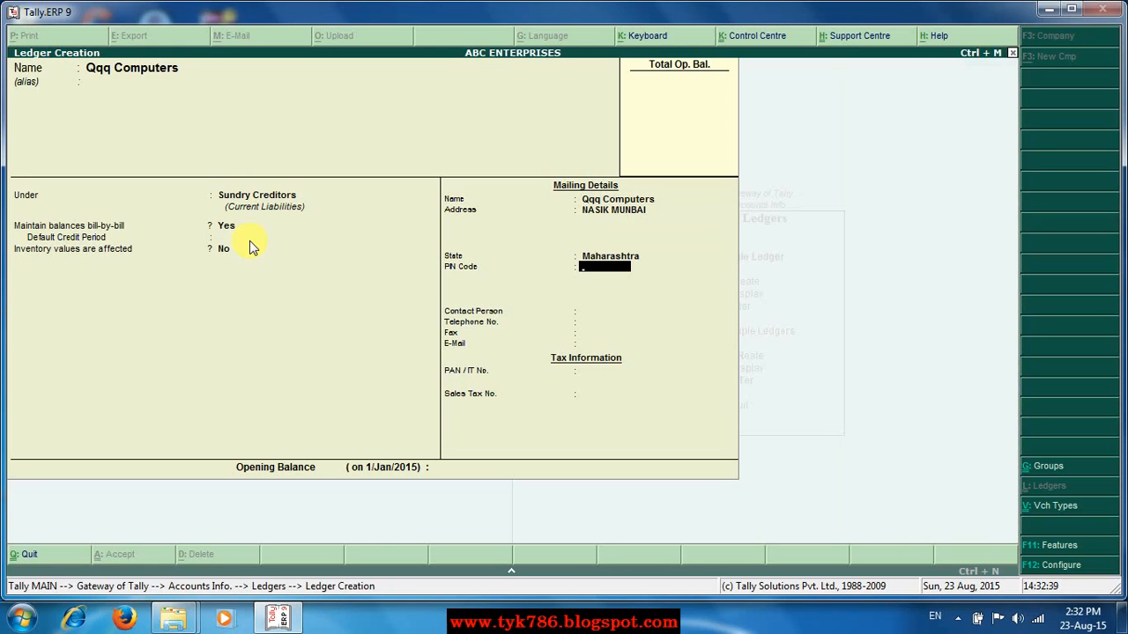
text(2534446)
key(Return)
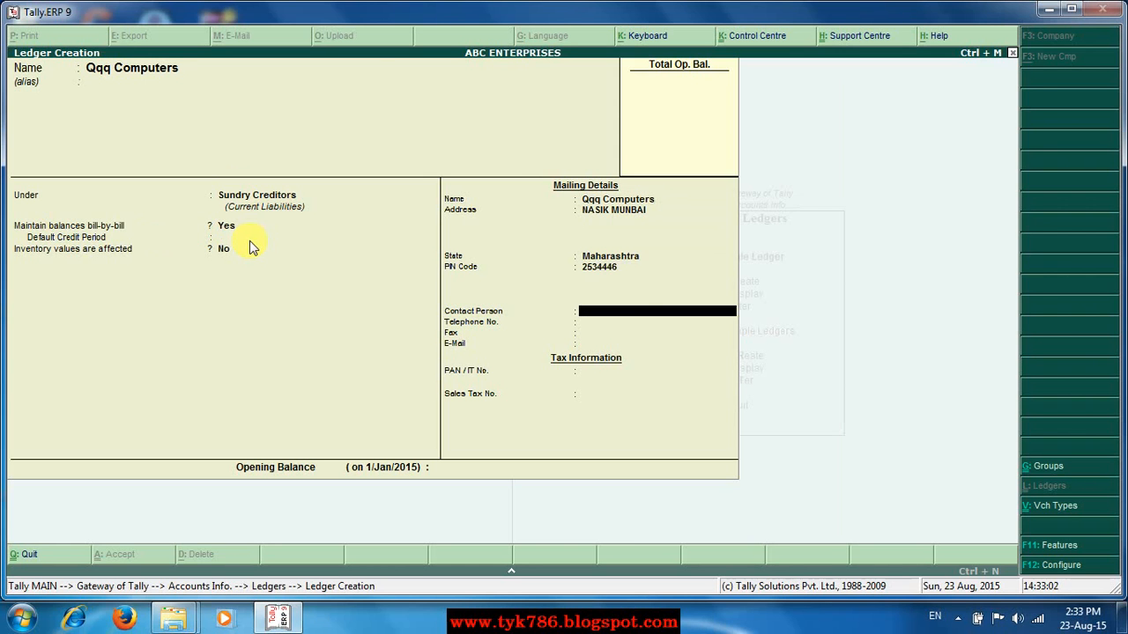
text(Hvbgnbnjhn)
key(Return)
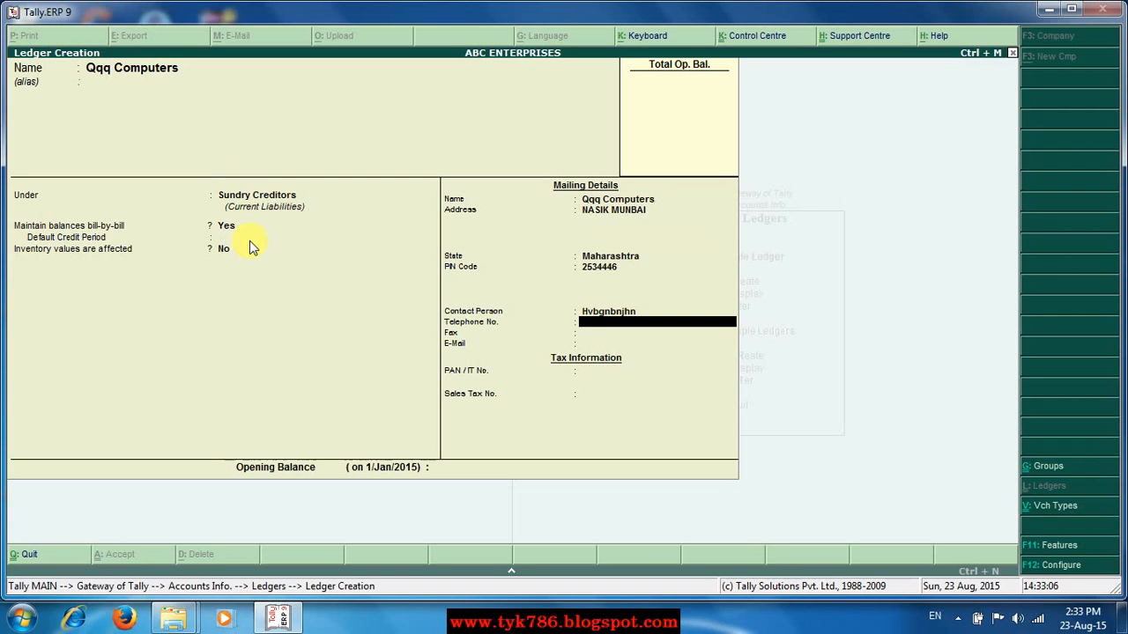
Enter the telephone, fax and e-mail, leaving PAN, Sales Tax No. and opening balance blank.
key(Return)
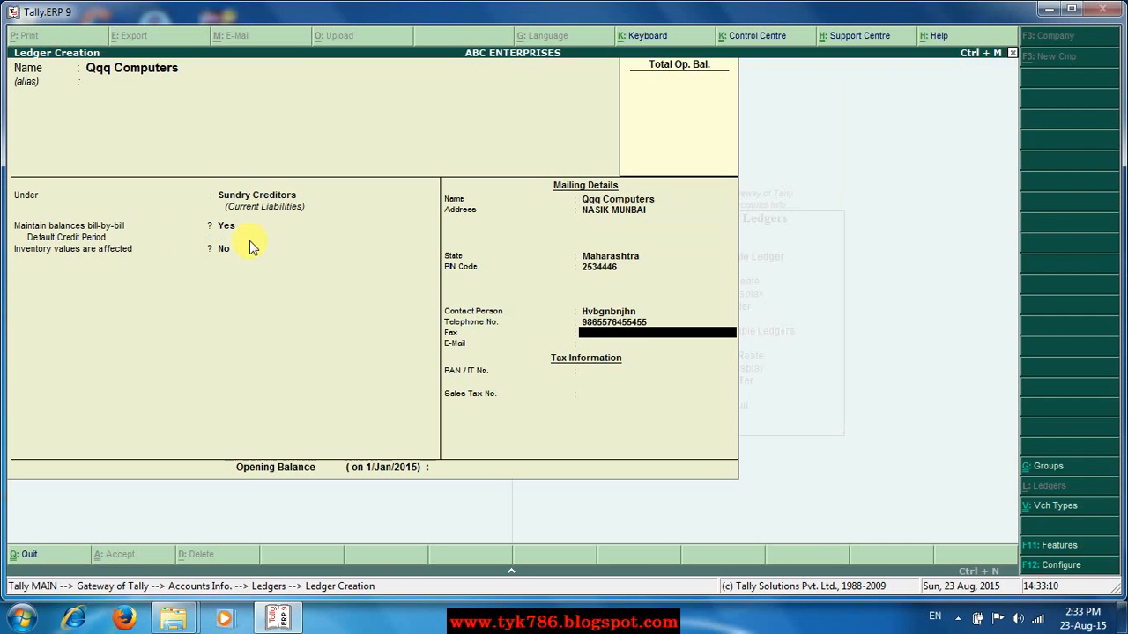
text(0123566646775675)
key(Return)
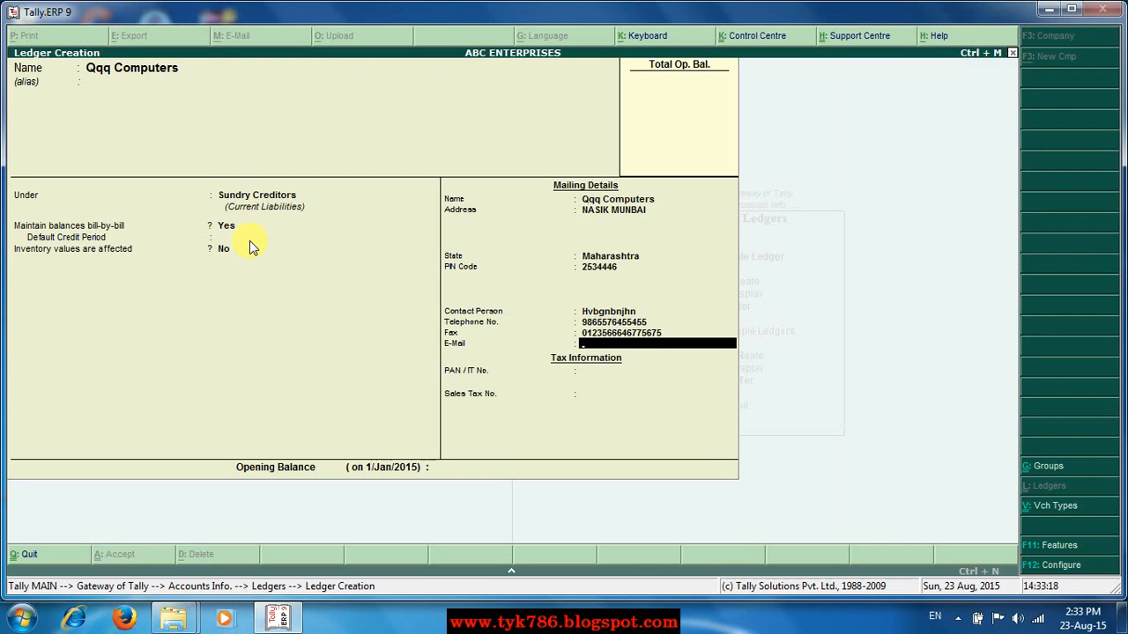
key(Return)
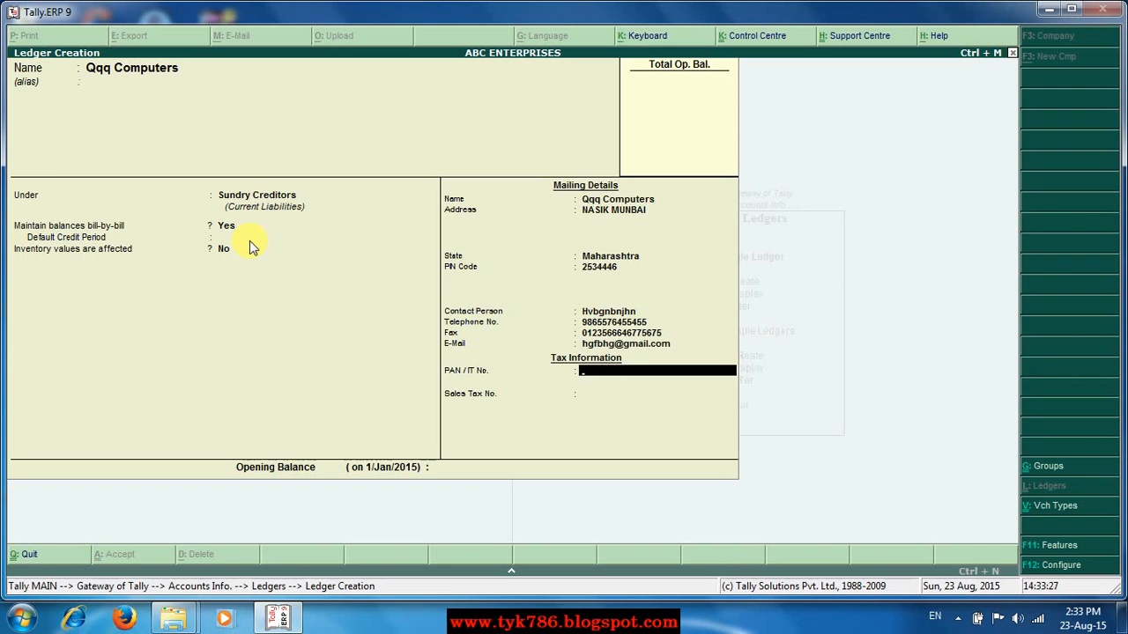
key(Return)
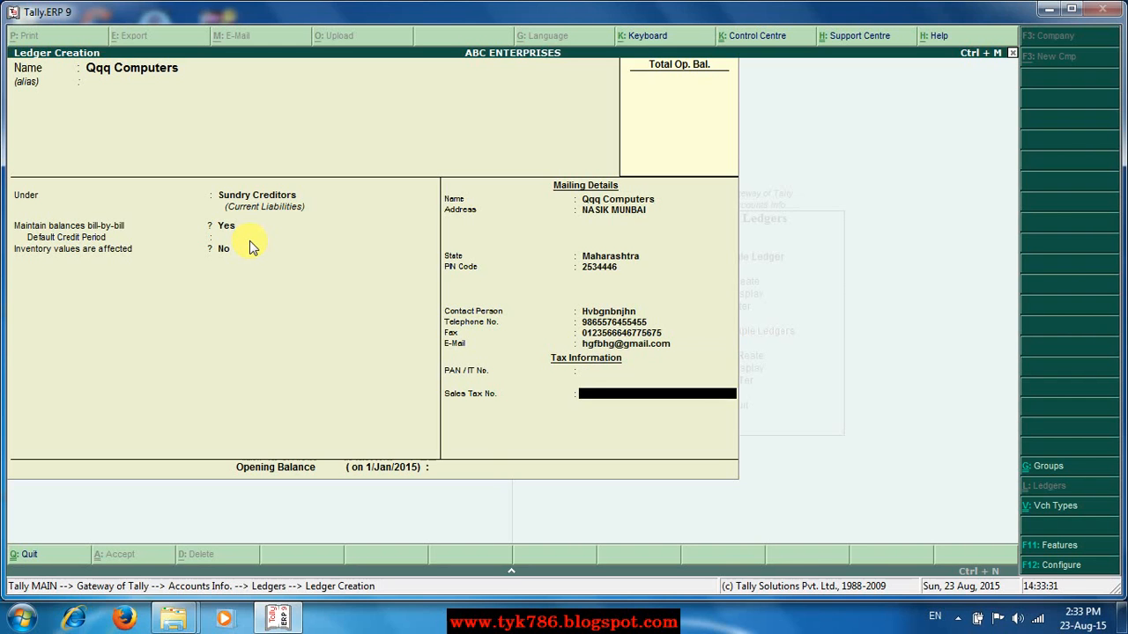
key(Return)
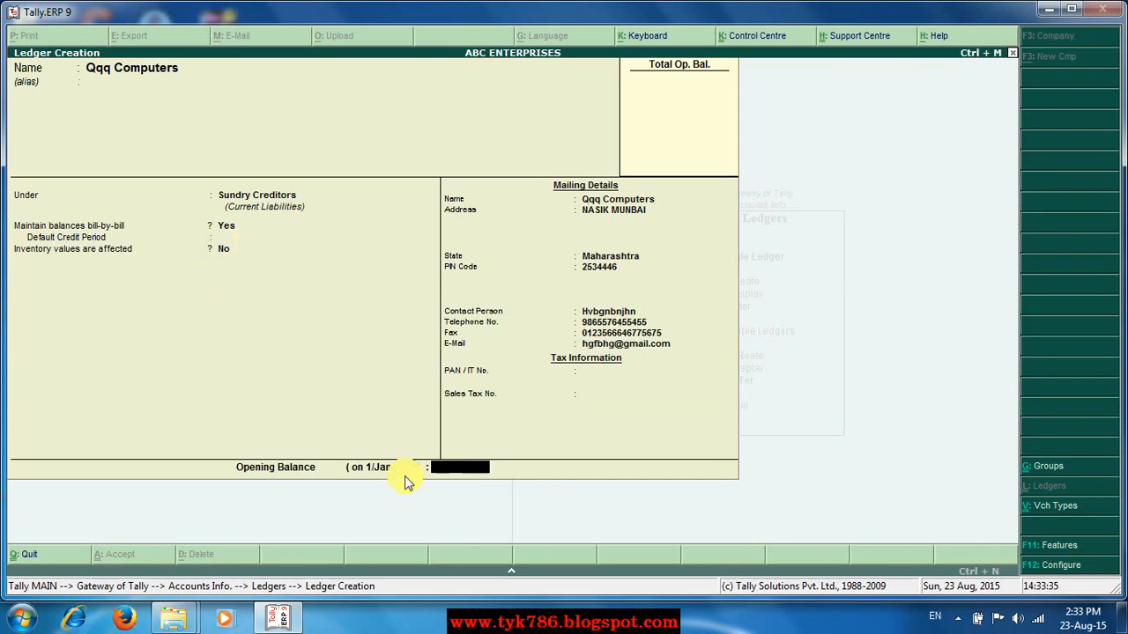
key(Return)
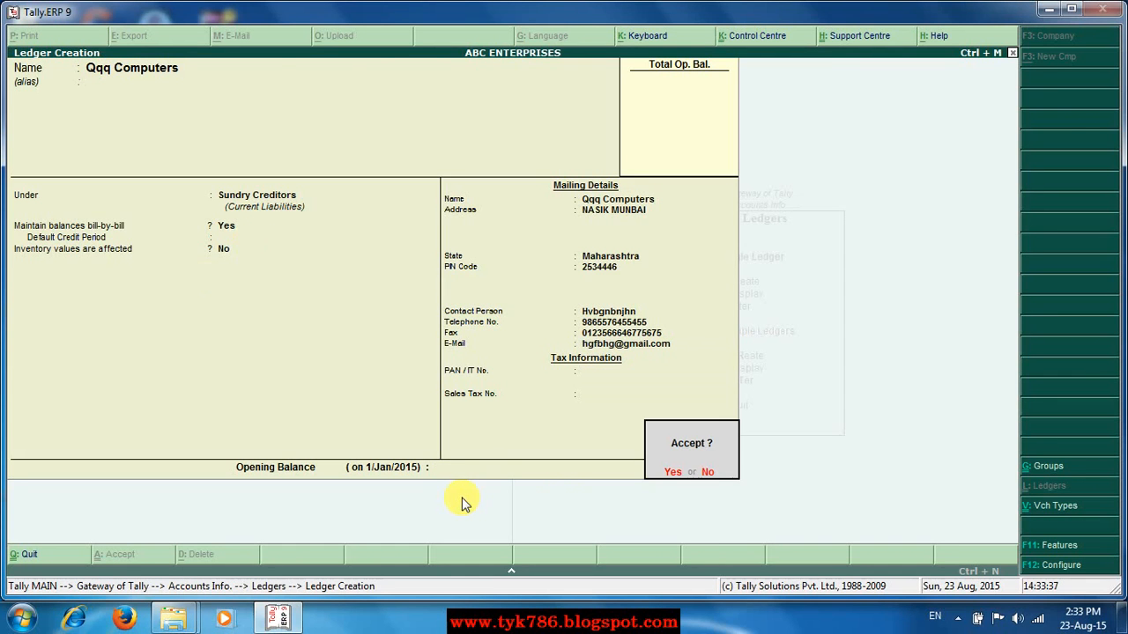
Save Qqq Computers and name the next ledger 'Star Computer'.
key(y)
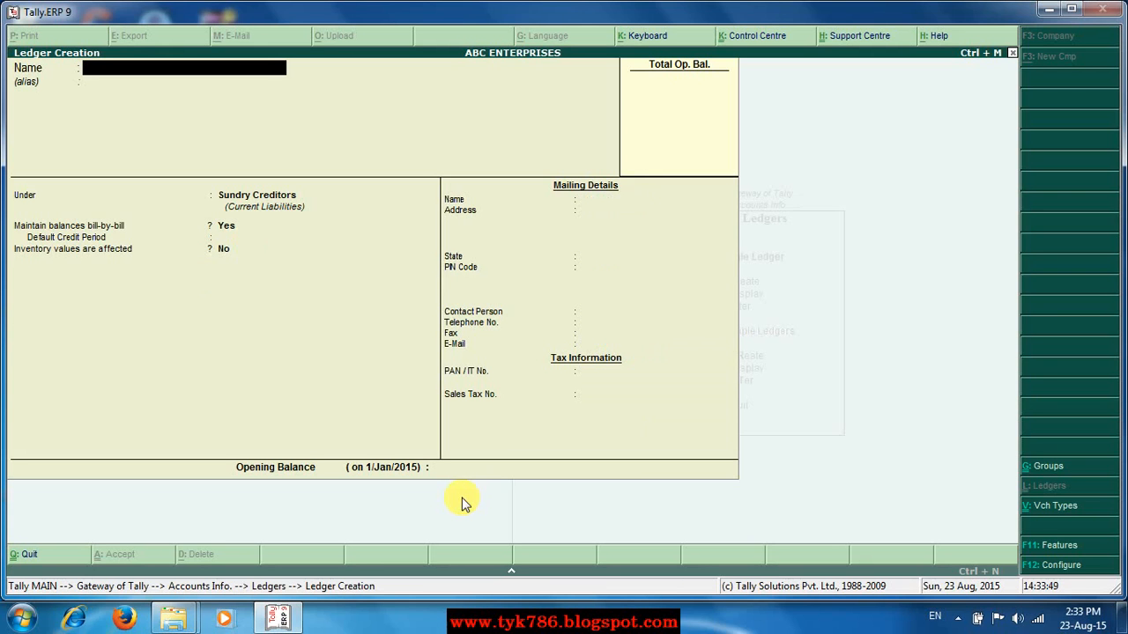
text(Star Computer)
key(Return)
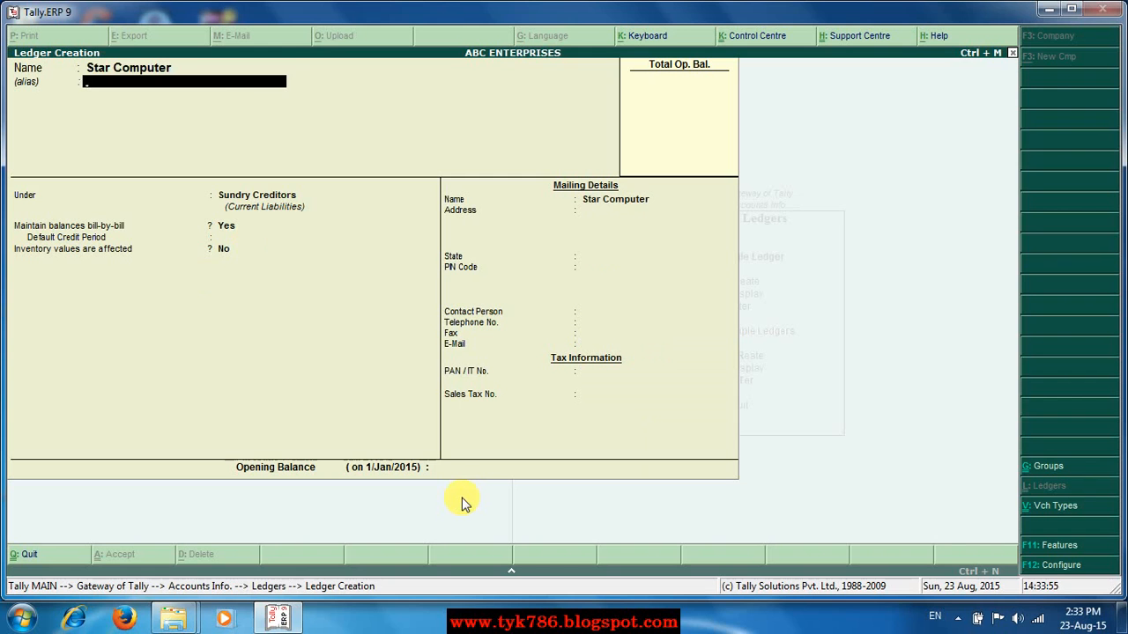
Place Star Computer under Sundry Debtors, keeping bill-by-bill balances Yes.
key(Return)
key(Down)
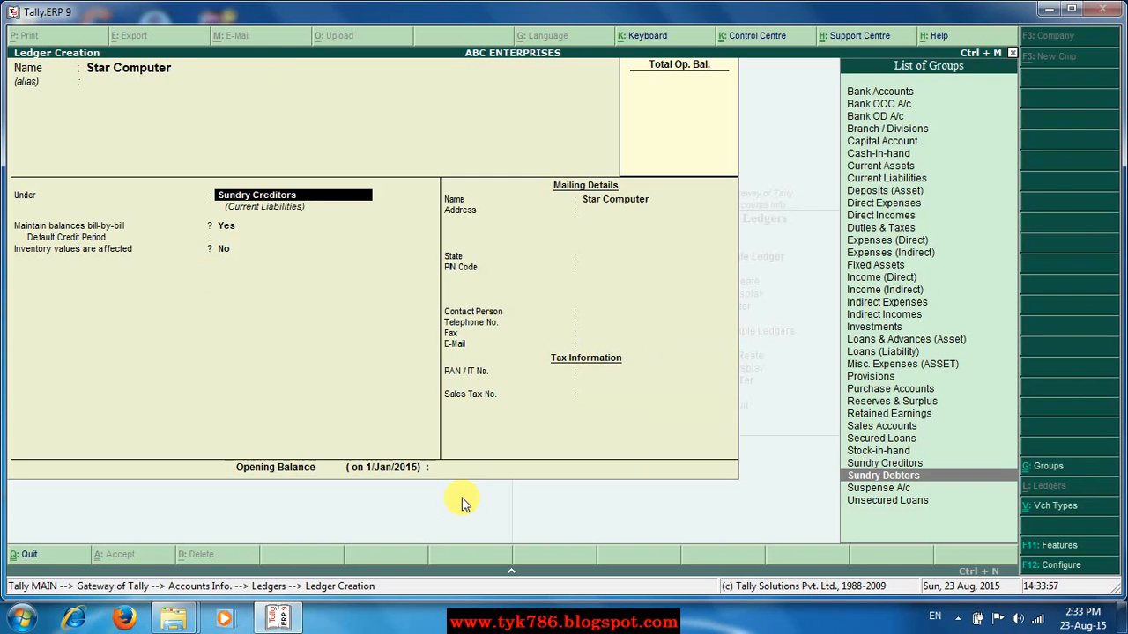
key(Return)
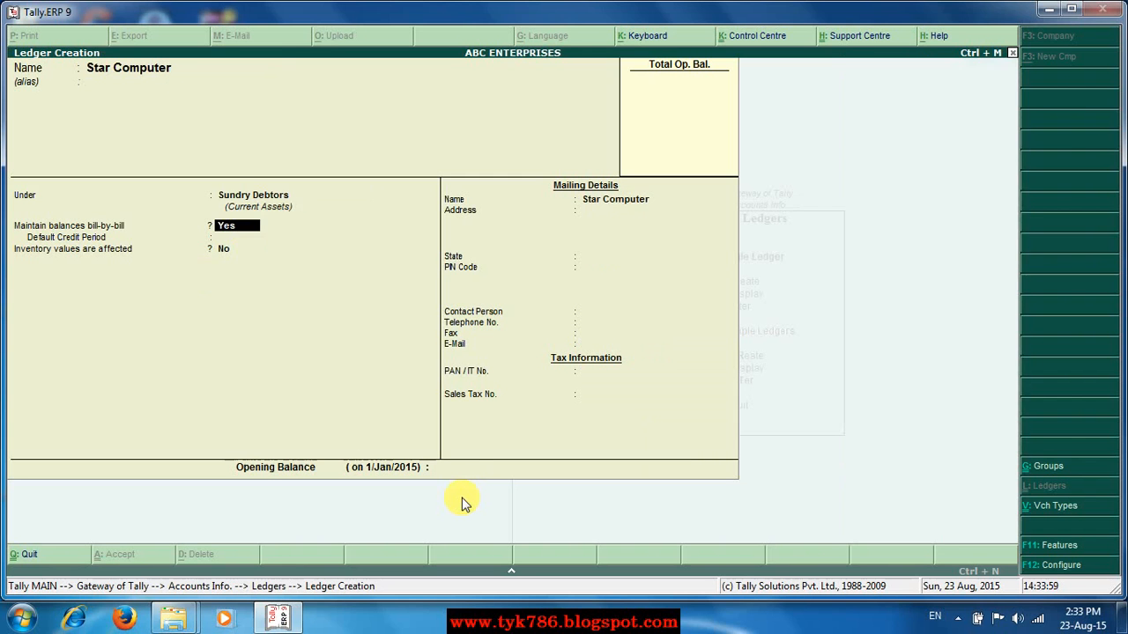
key(Return)
key(Return)
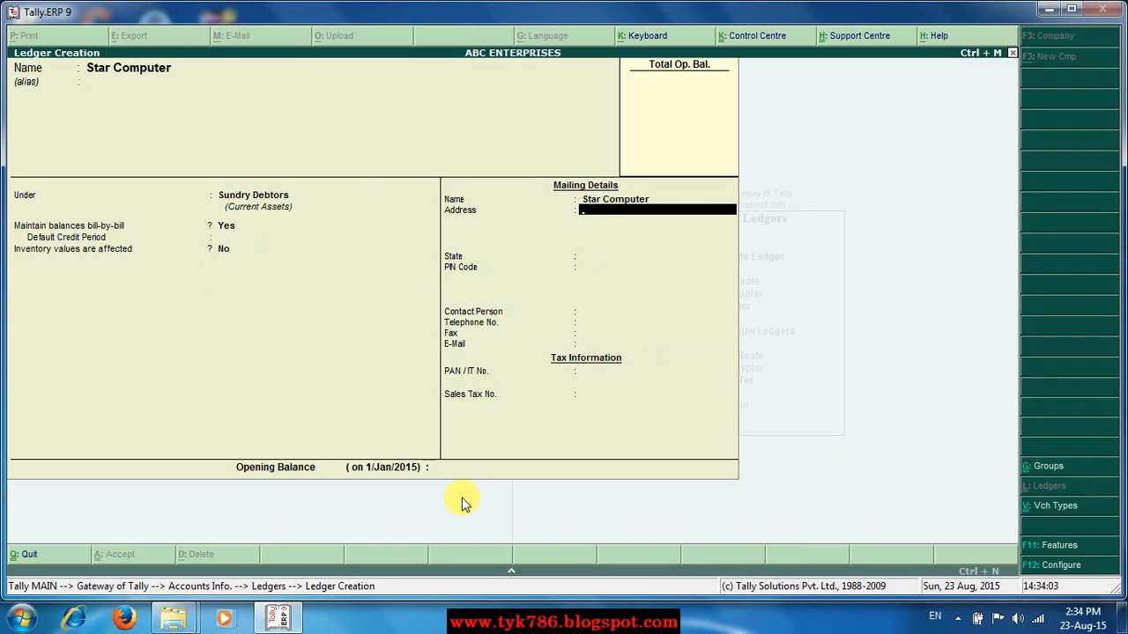
Enter Star Computer's mailing address and set the state to Delhi.
text(Gurgaon)
key(Return)
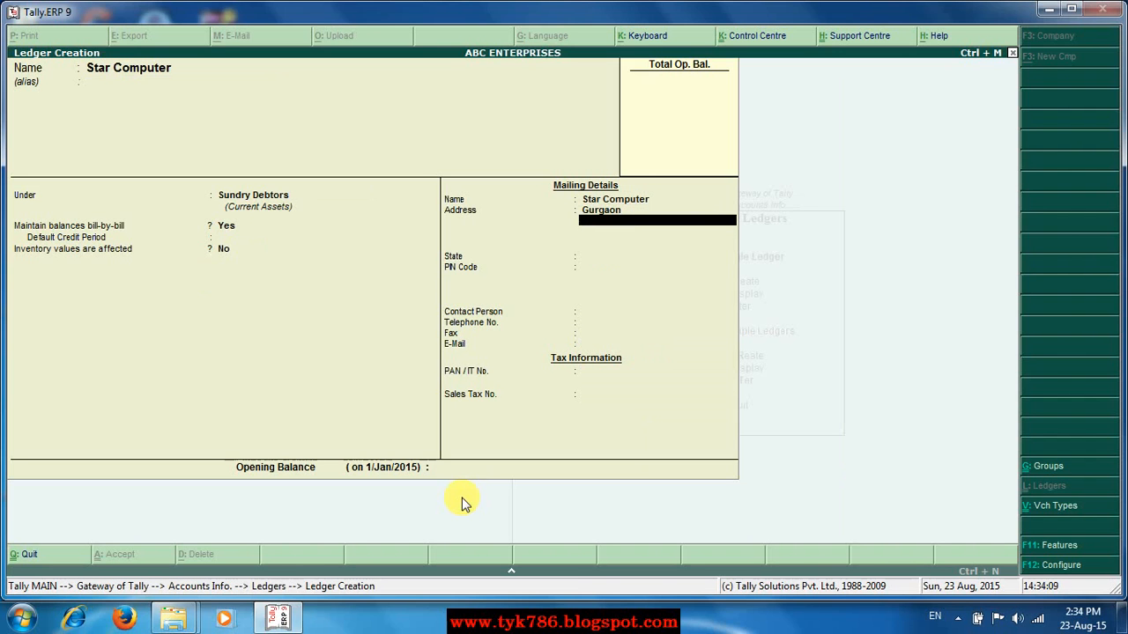
key(Return)
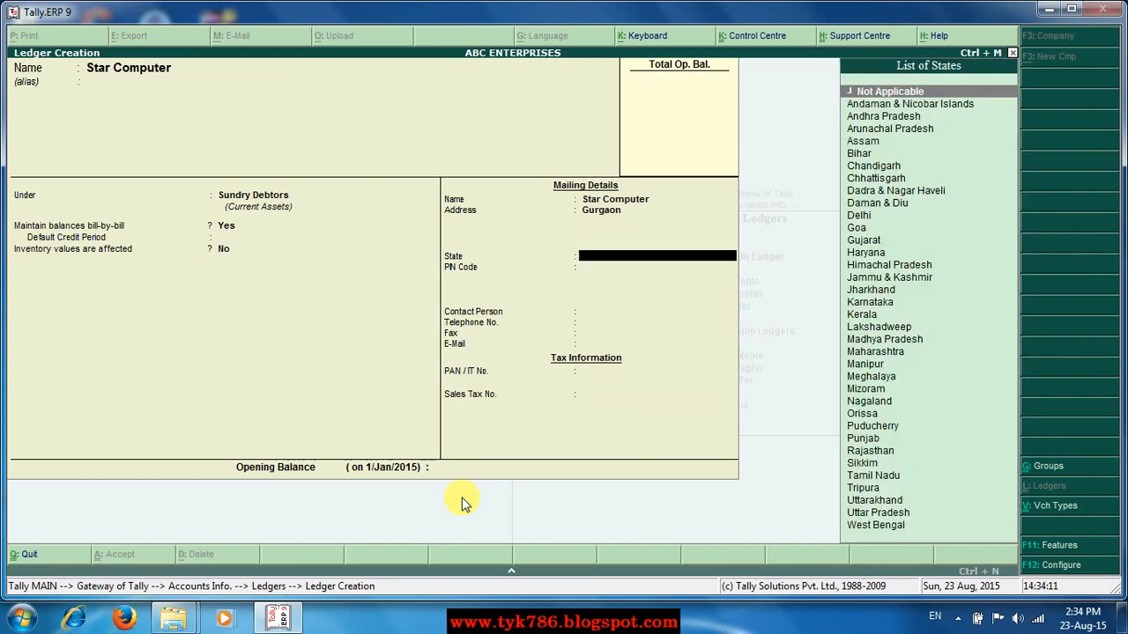
key(Return)
key(BackSpace)
text(D)
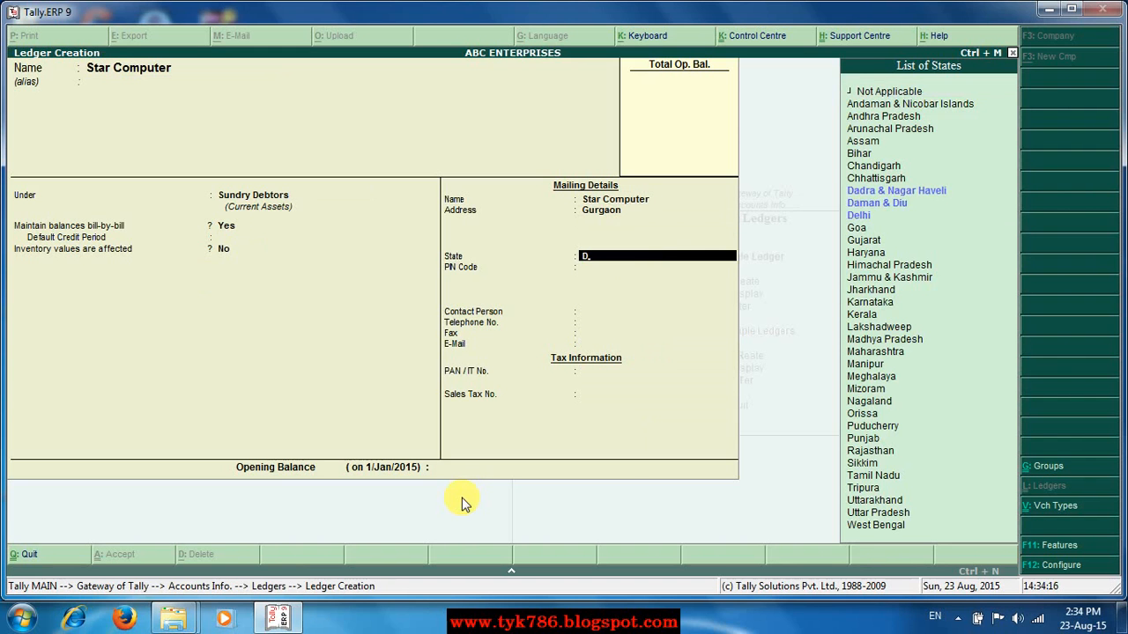
text(e)
key(Return)
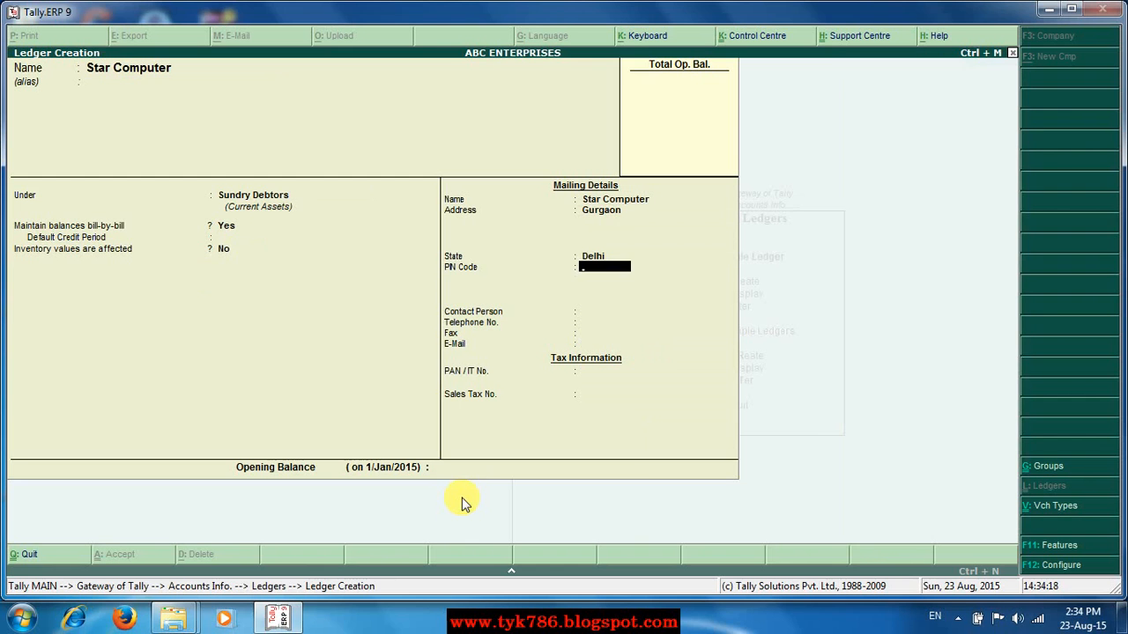
Fill in the PIN code, contact person and telephone number.
text(675767868)
key(Return)
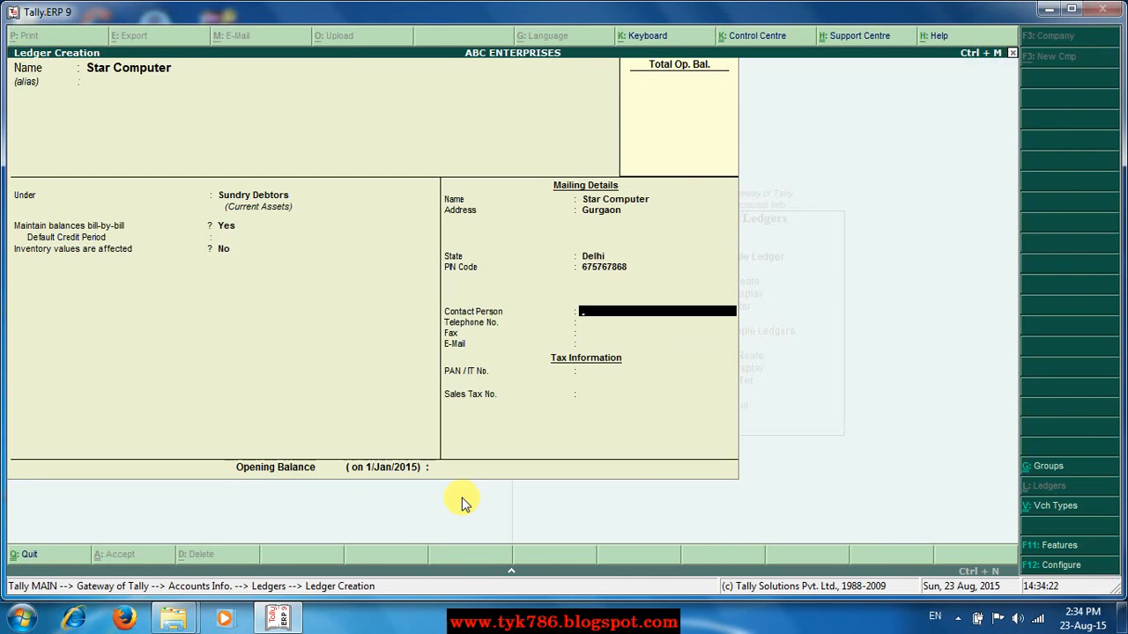
text(Hvumnf Uhh)
key(Return)
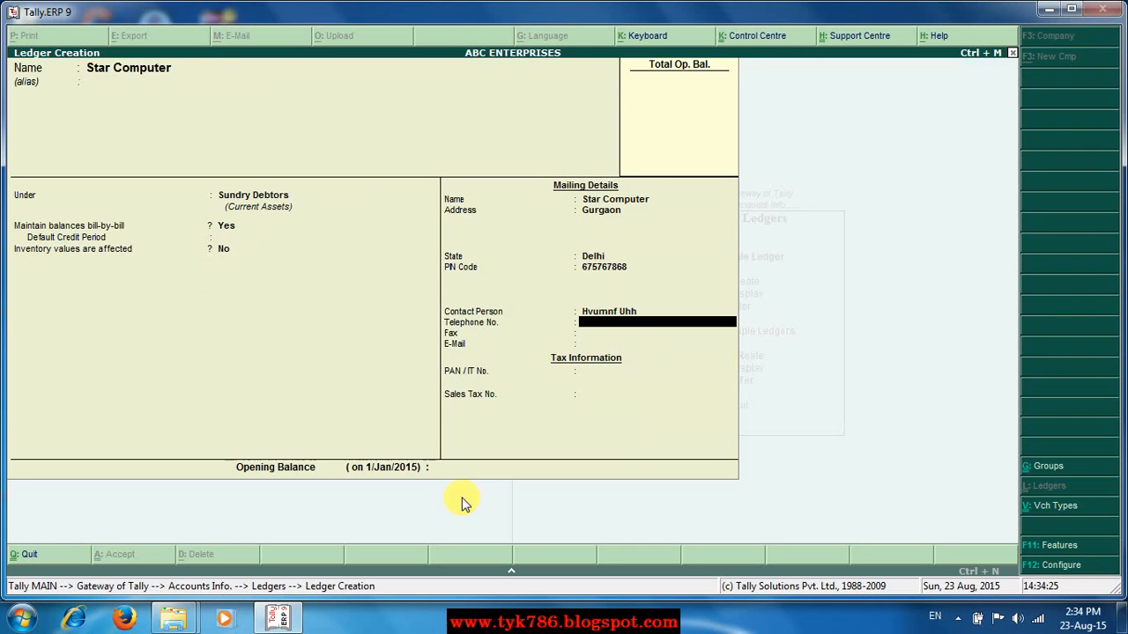
key(Return)
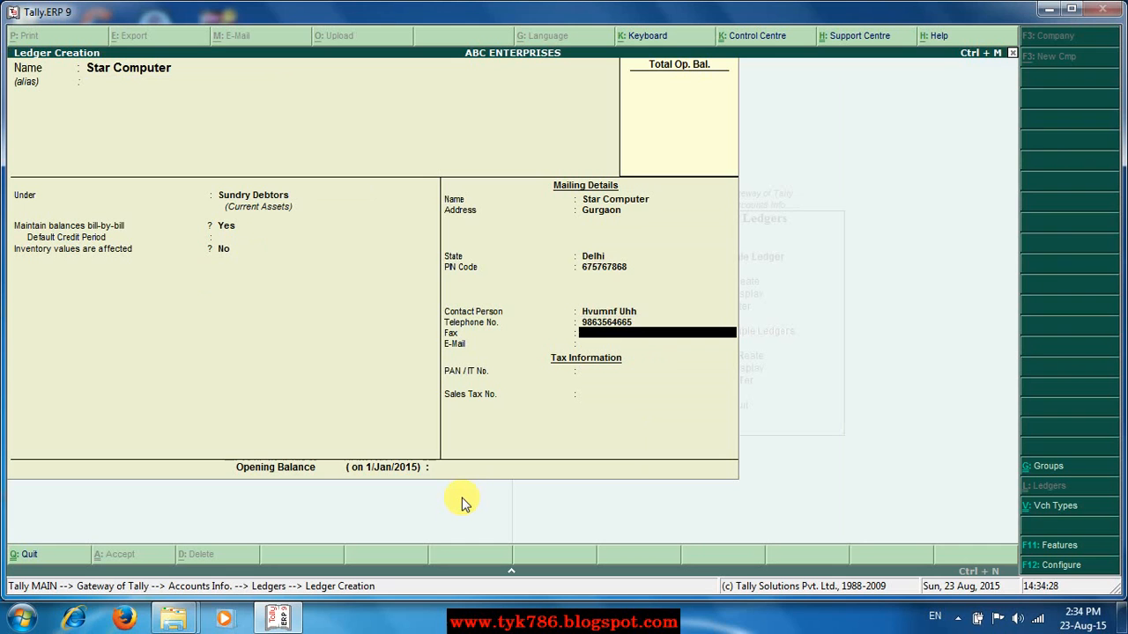
Add fax and e-mail, skip tax fields and opening balance, and save the ledger.
key(Return)
text(bvfjvgh)
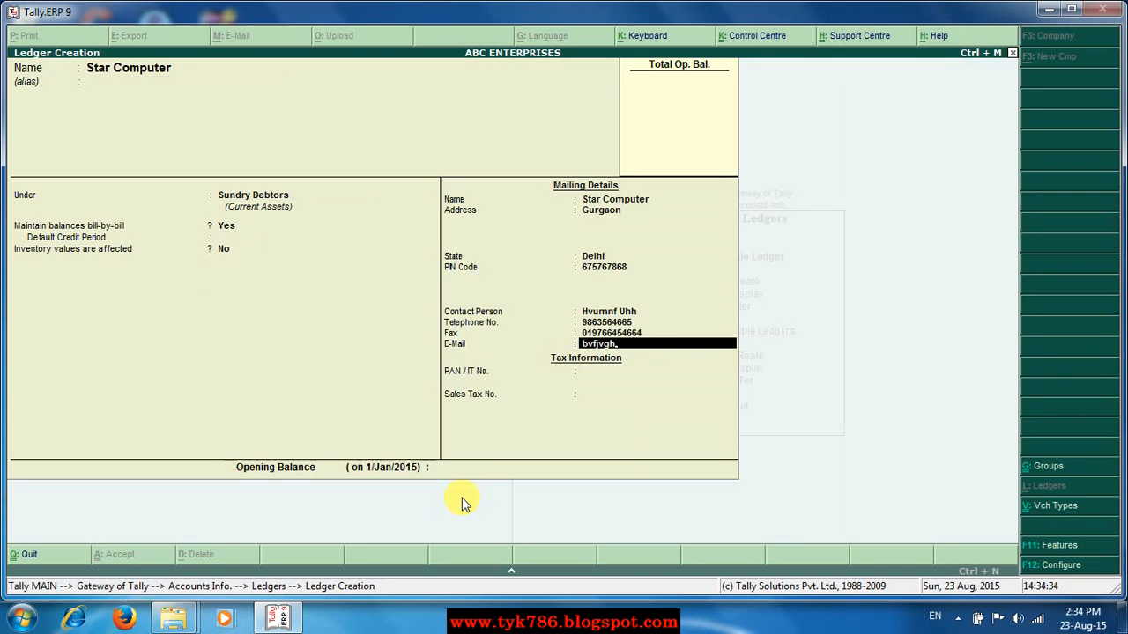
text(#@gmai)
key(BackSpace)
text(com)
key(Return)
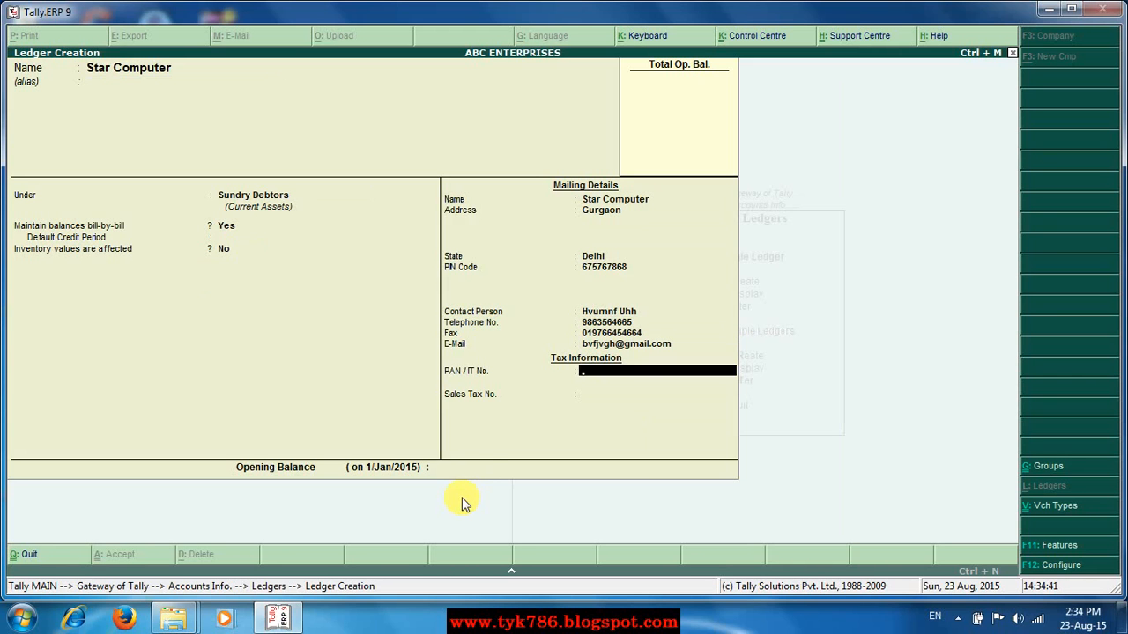
key(Return)
key(Return)
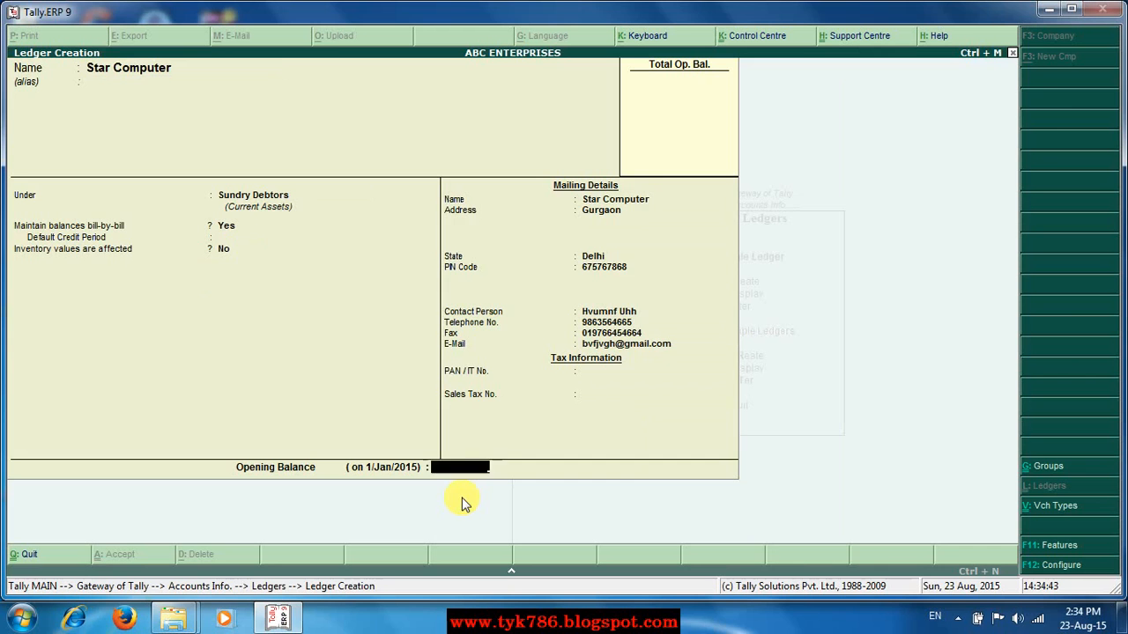
key(Return)
key(Return)
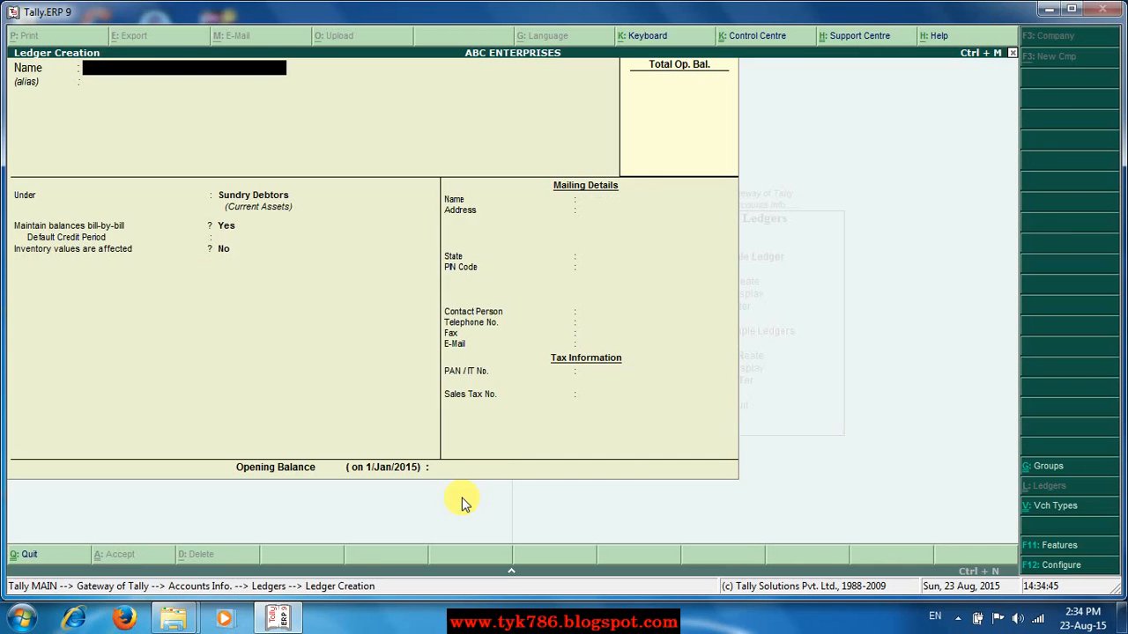
key(Escape)
Display the ledger list to confirm Qqq Computers and Star Computer, then return to Gateway of Tally.
key(Return)
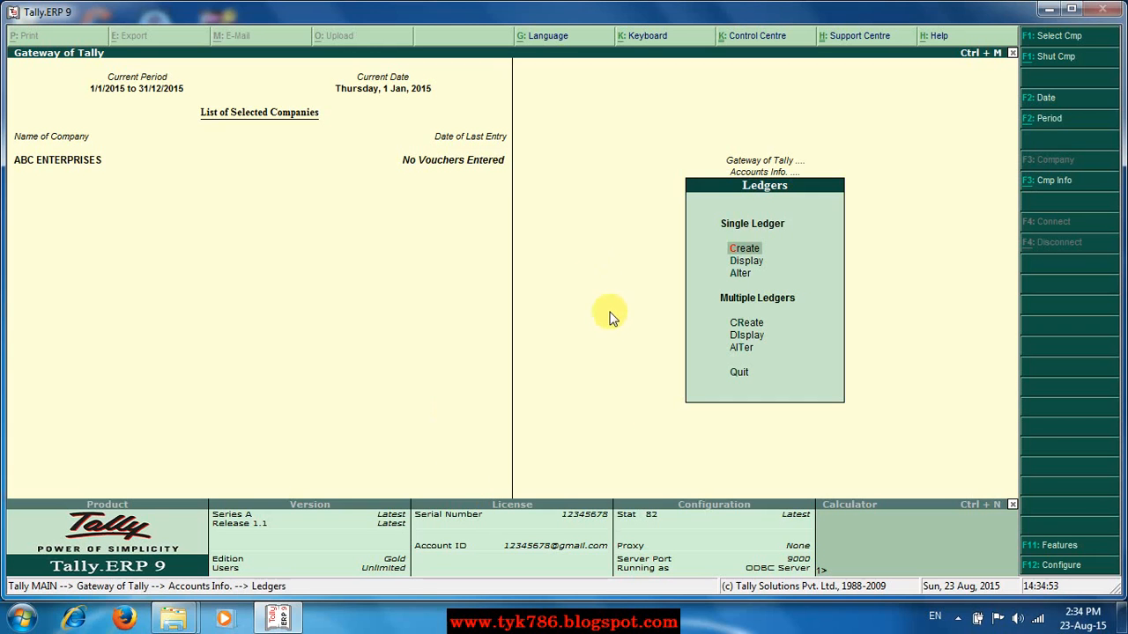
click(735, 262)
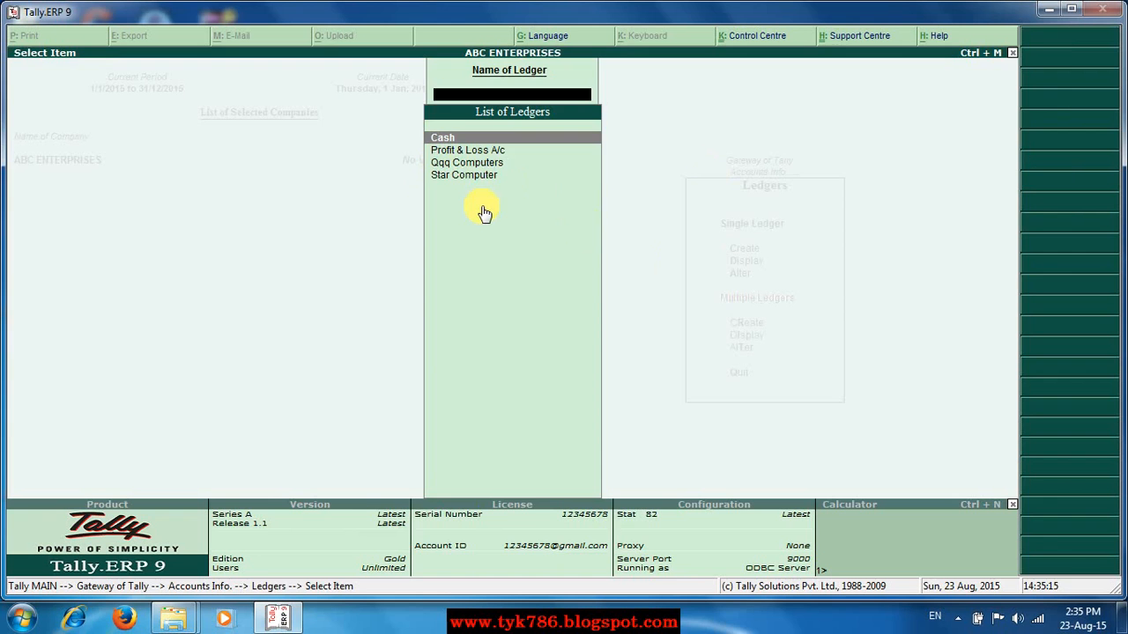
key(Escape)
key(Escape)
key(Escape)
key(n)
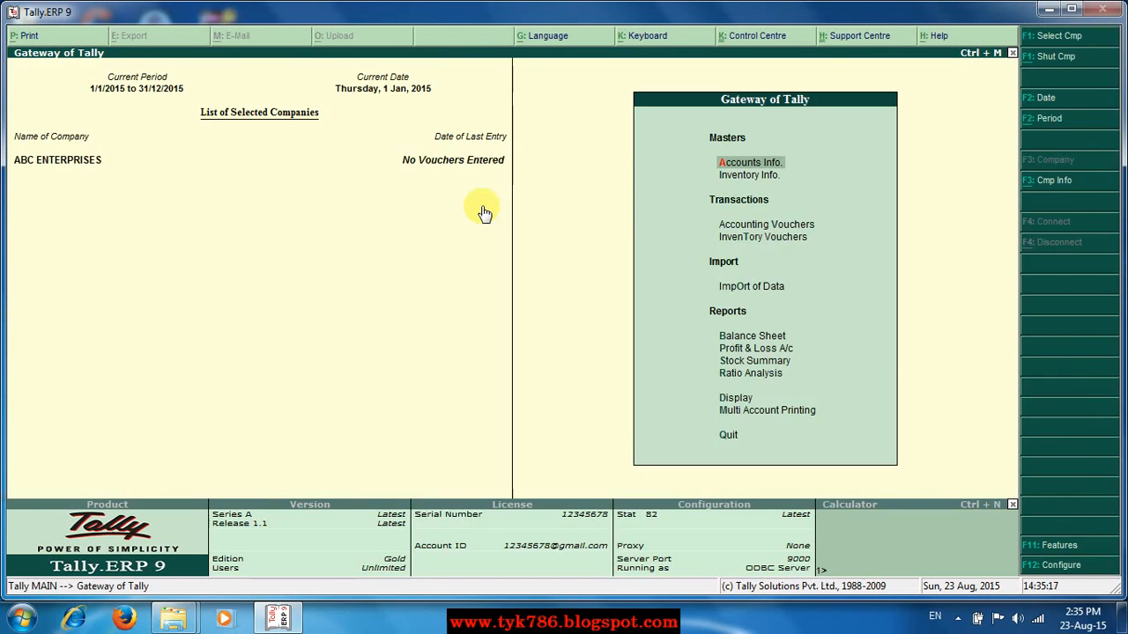